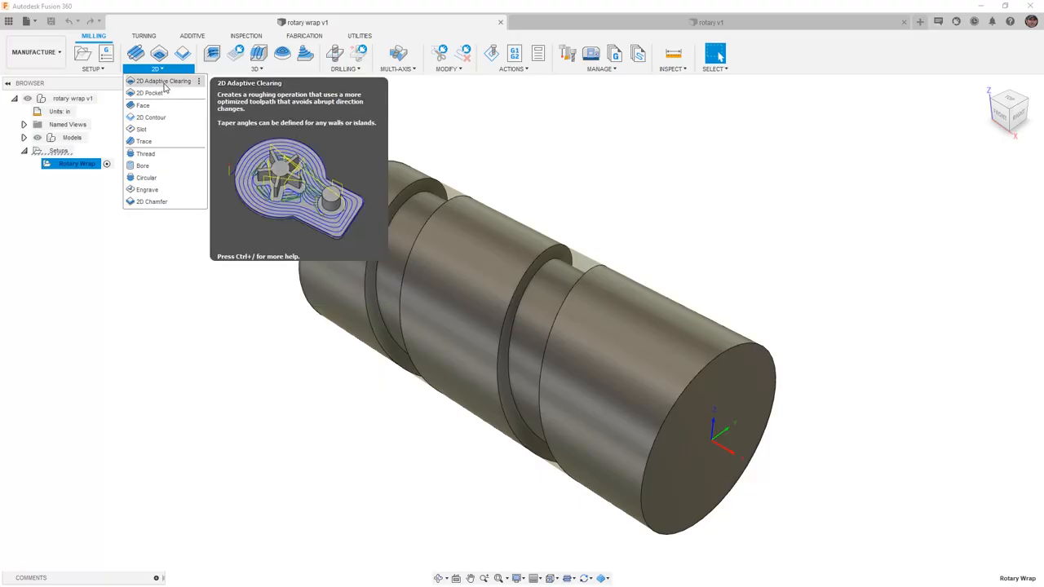
Step: Start a 2D Adaptive Clearing operation with the #6 1/4" flat endmill from the multi-axis tools library, using the Aluminum - Roughing preset
click(163, 82)
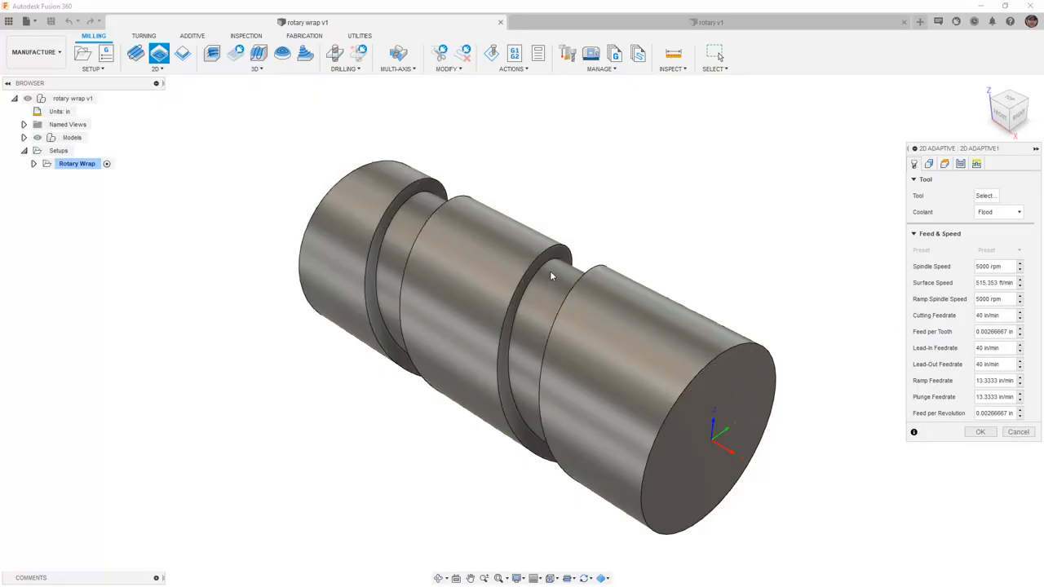
click(984, 195)
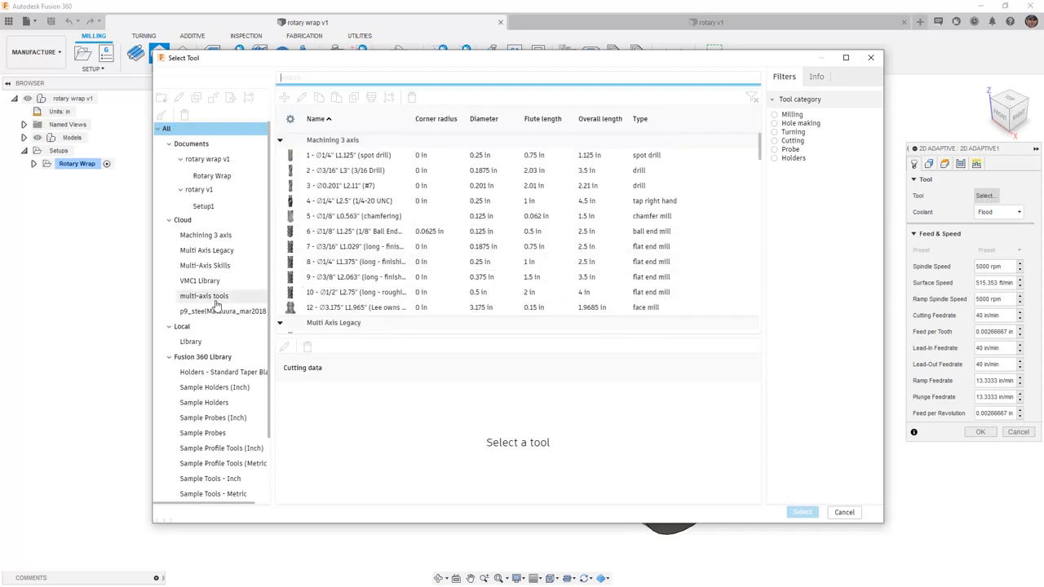
click(215, 300)
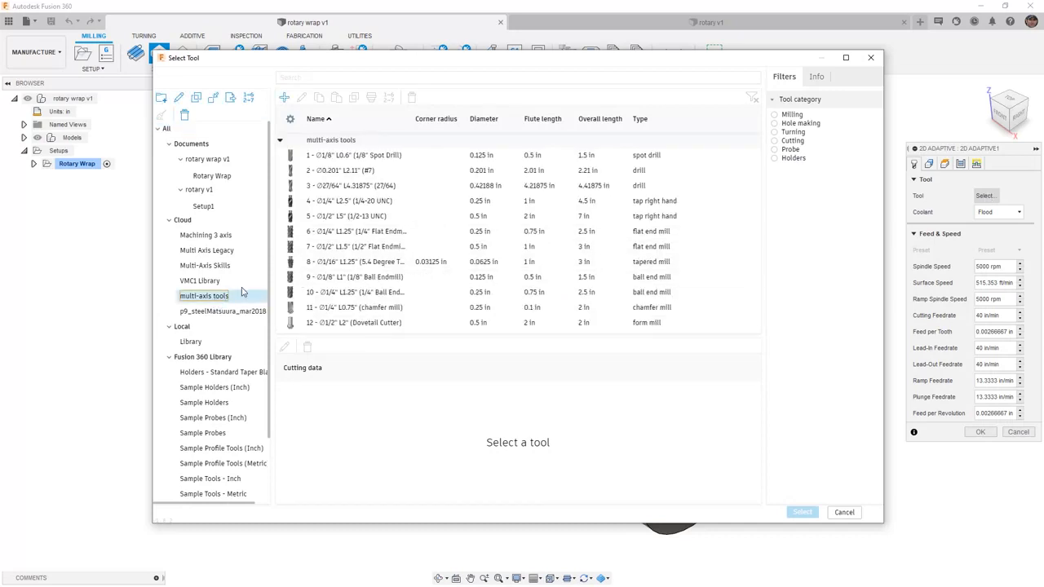
click(350, 231)
click(339, 405)
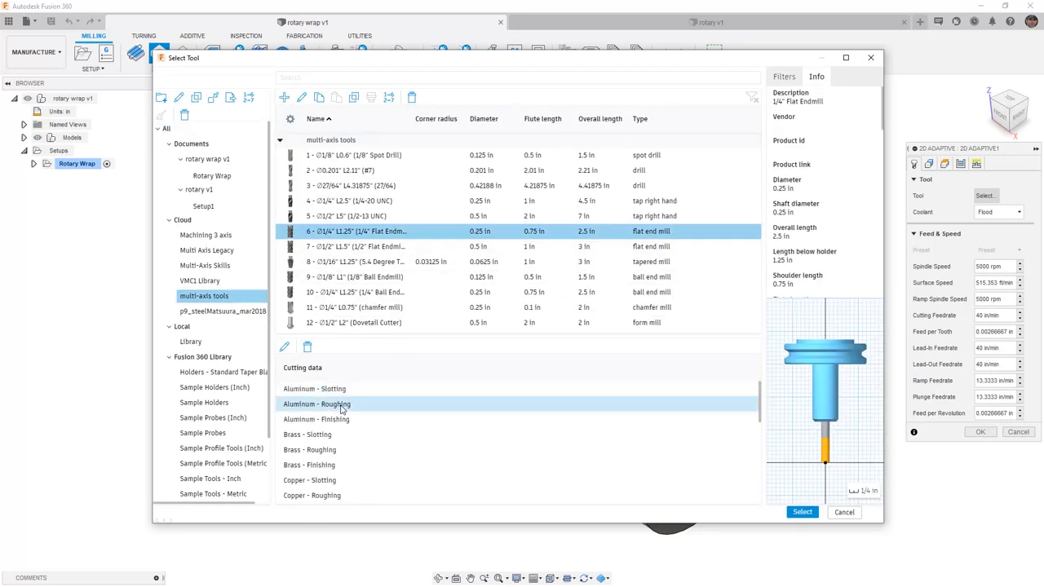
click(799, 512)
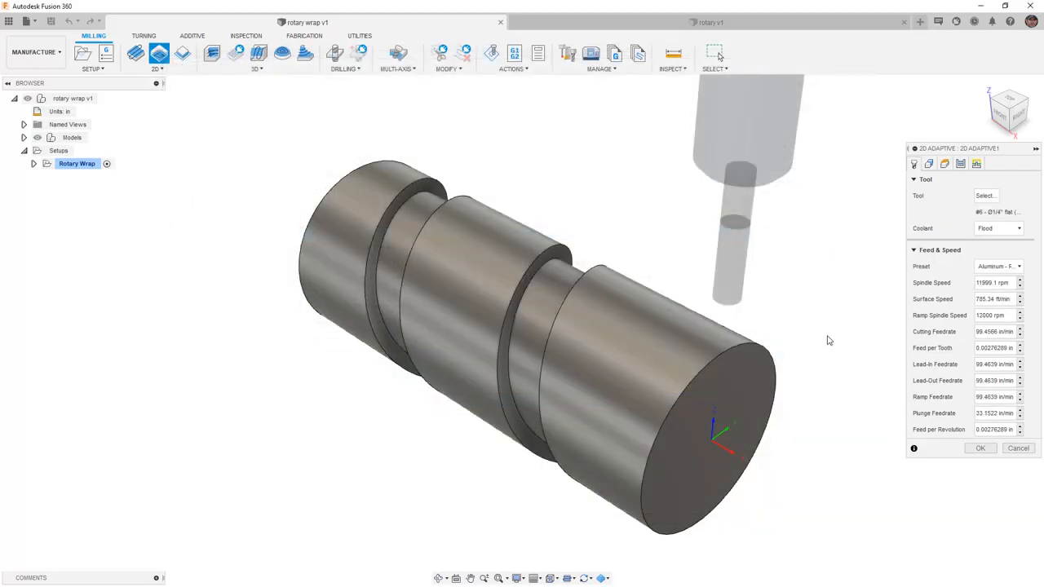
Step: Enable Wrap Toolpath on the part's outer cylindrical face and select the groove's floor edge chain as the pocket
click(929, 164)
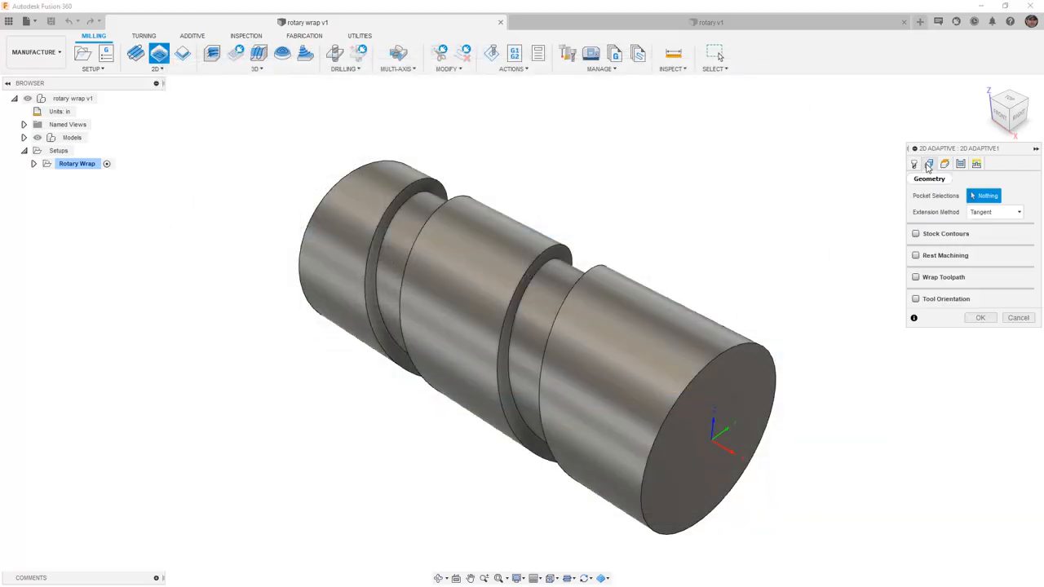
click(916, 278)
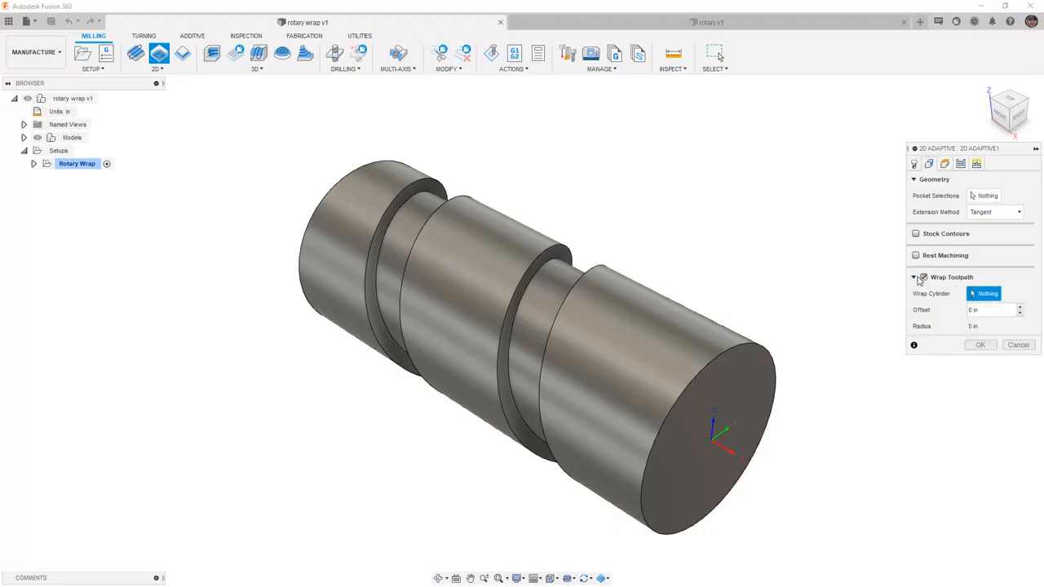
click(672, 338)
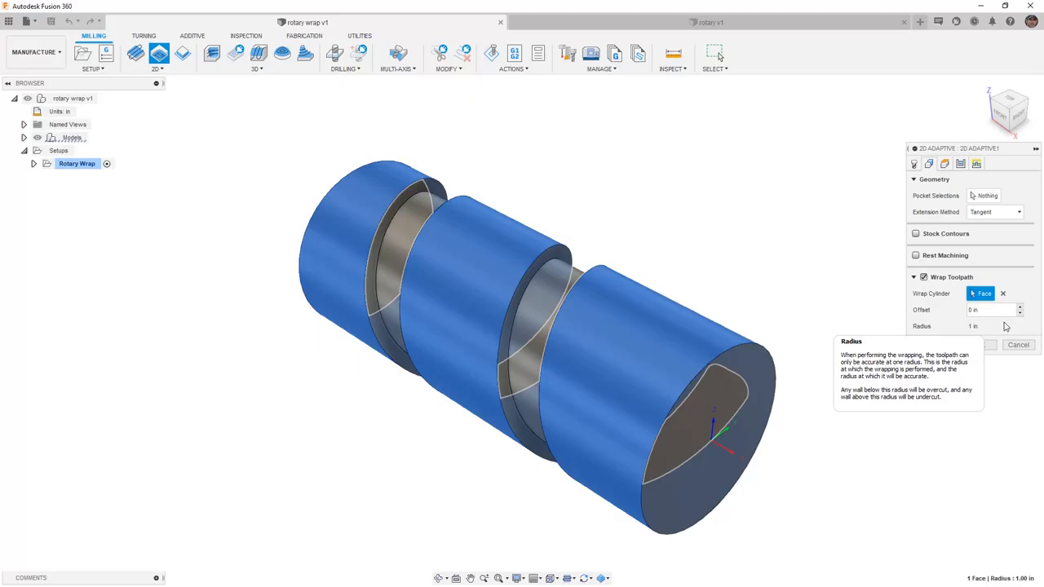
click(983, 196)
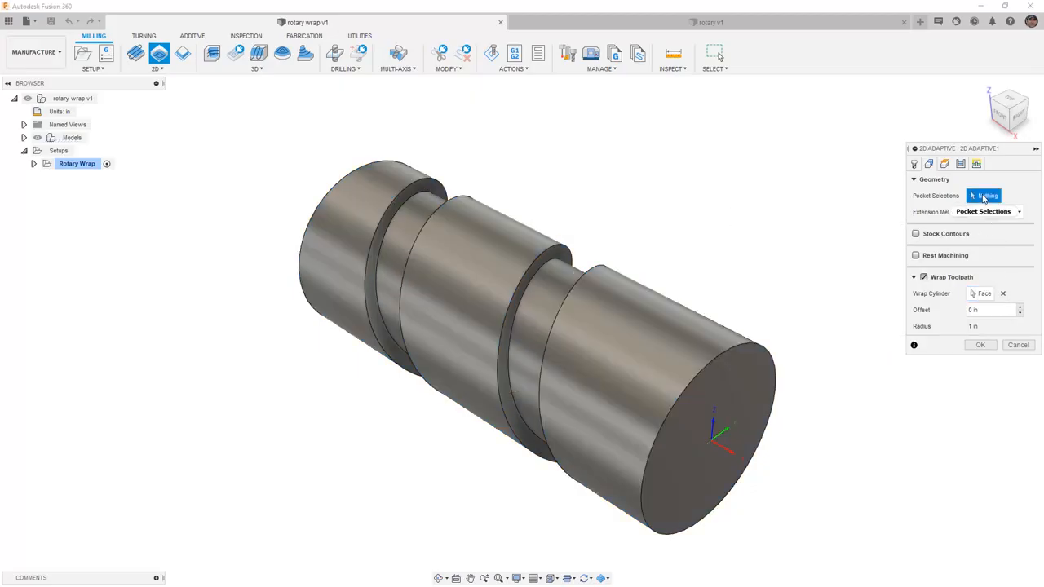
click(408, 201)
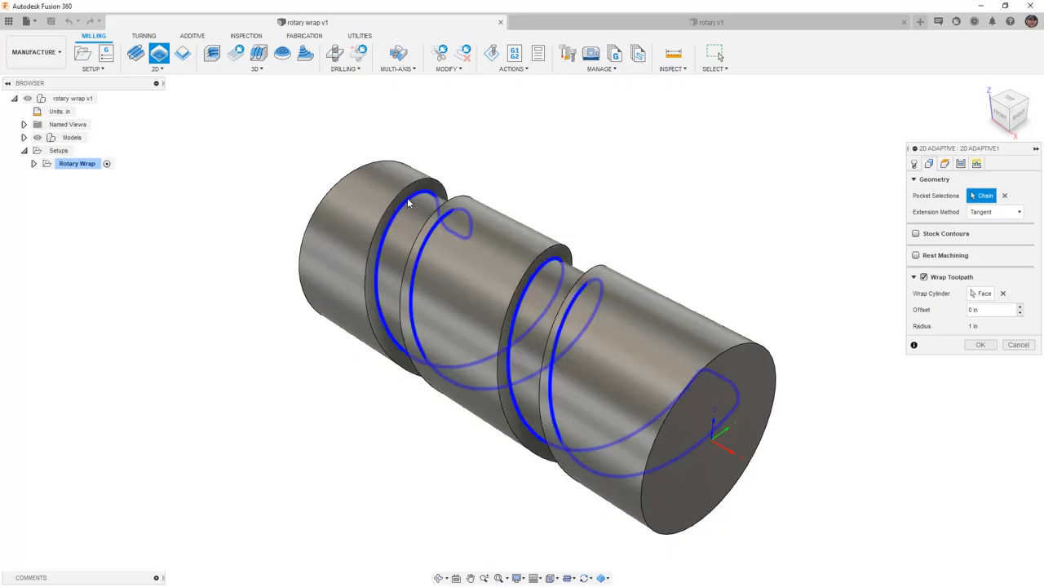
scroll(364, 193, down, 5)
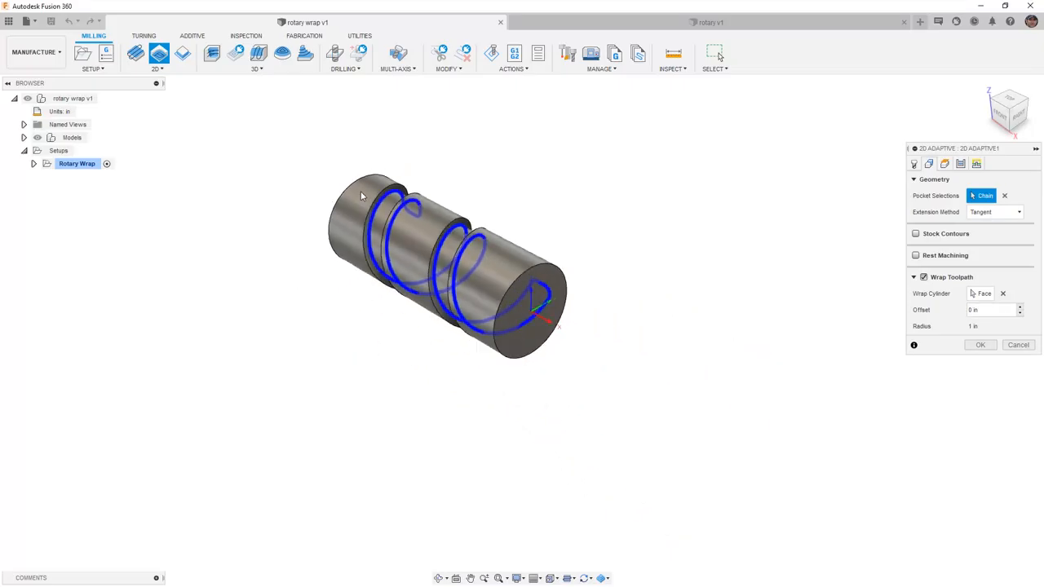
scroll(568, 284, down, 5)
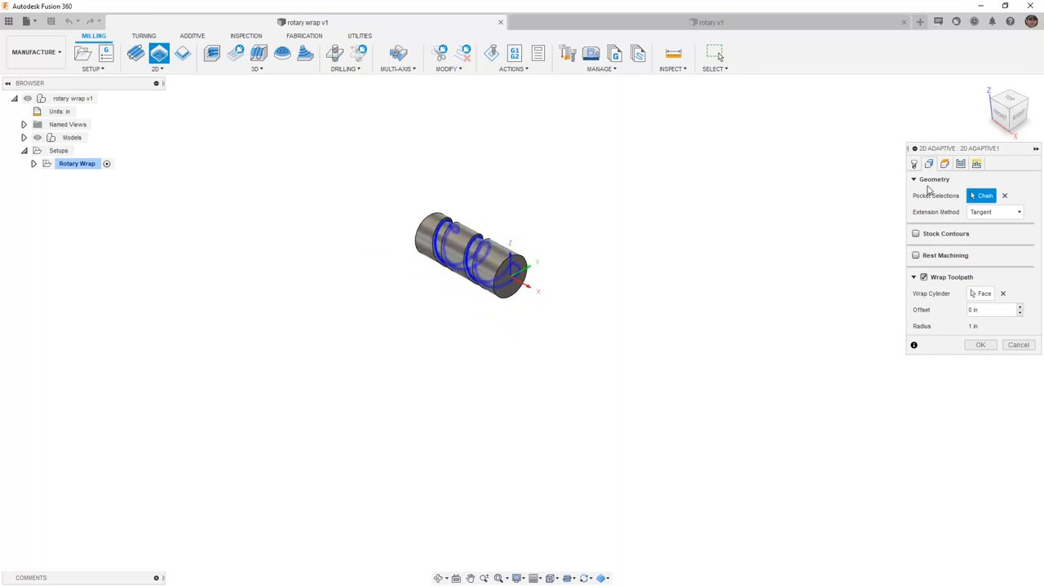
Step: Turn off Stock to Leave for the adaptive passes and generate the toolpath
click(961, 164)
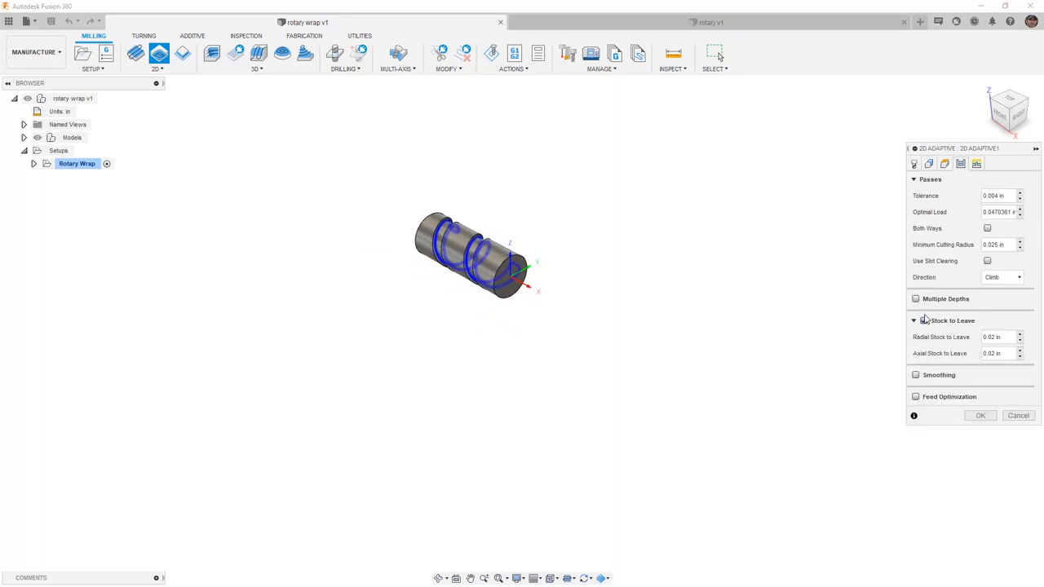
click(922, 321)
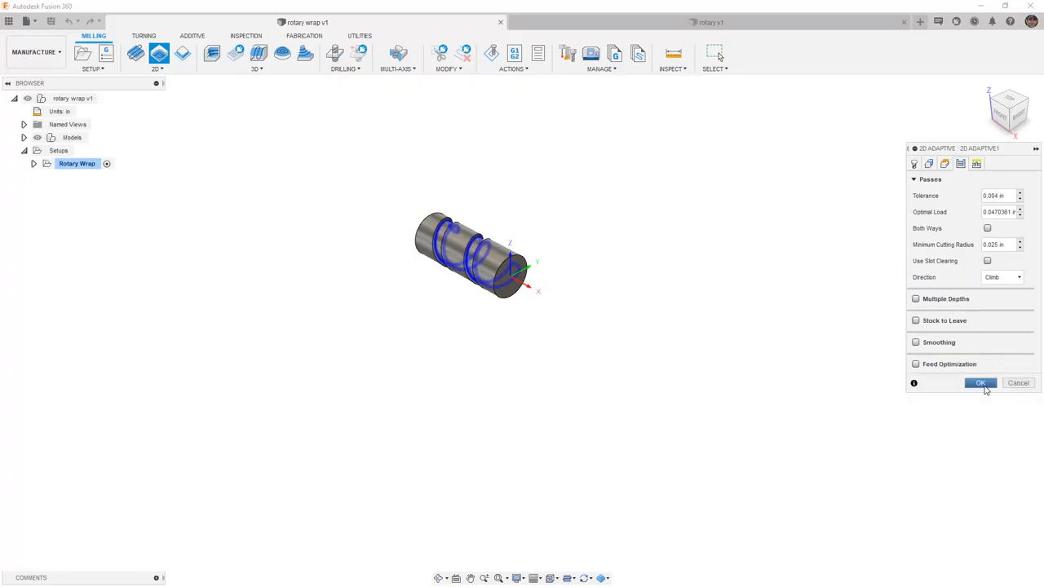
click(986, 384)
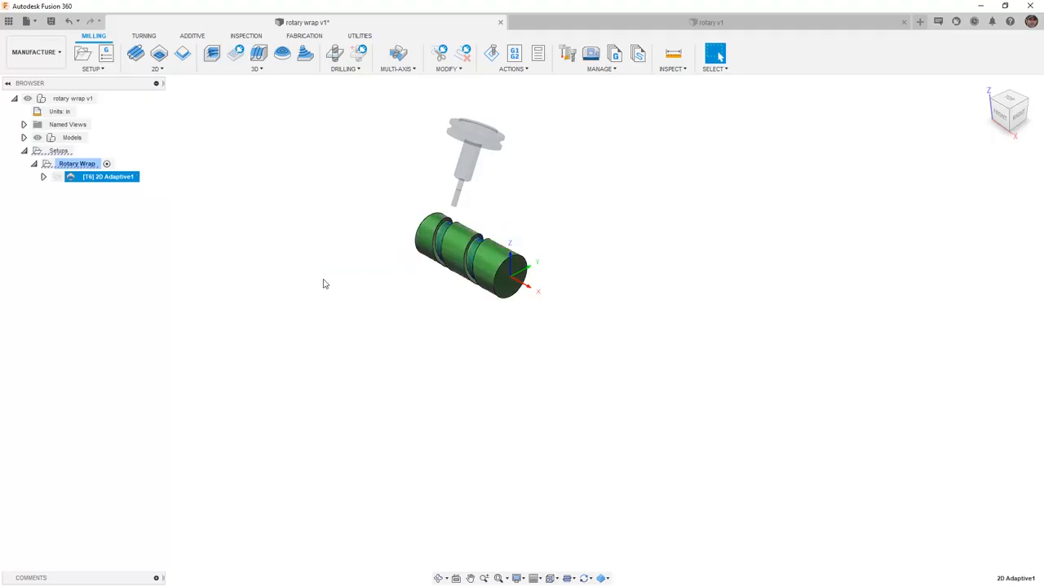
Step: Simulate the wrapped adaptive toolpath through to its end, checking the stock removal in the groove, and close the simulation
scroll(455, 235, up, 5)
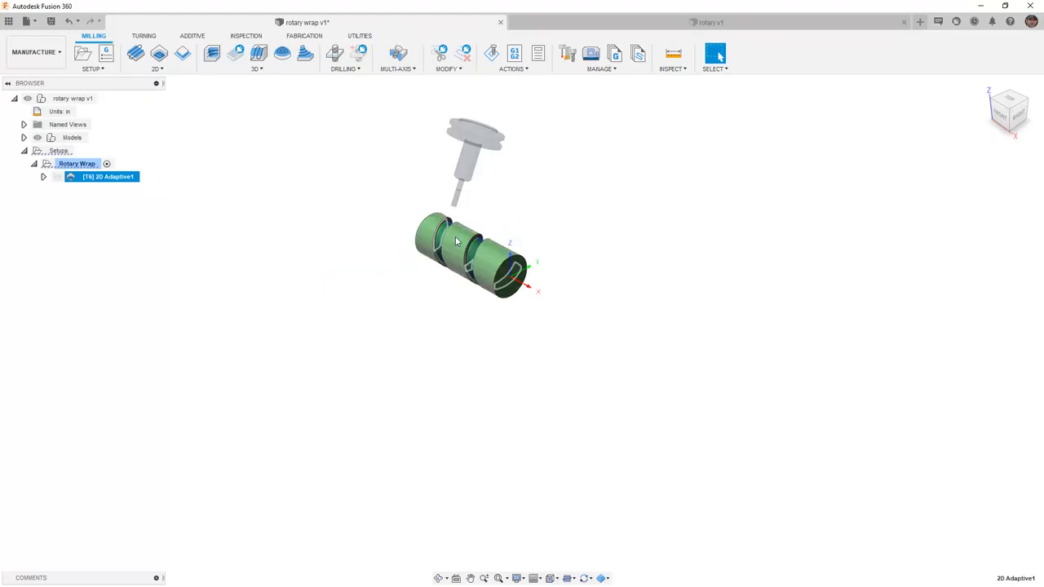
click(491, 54)
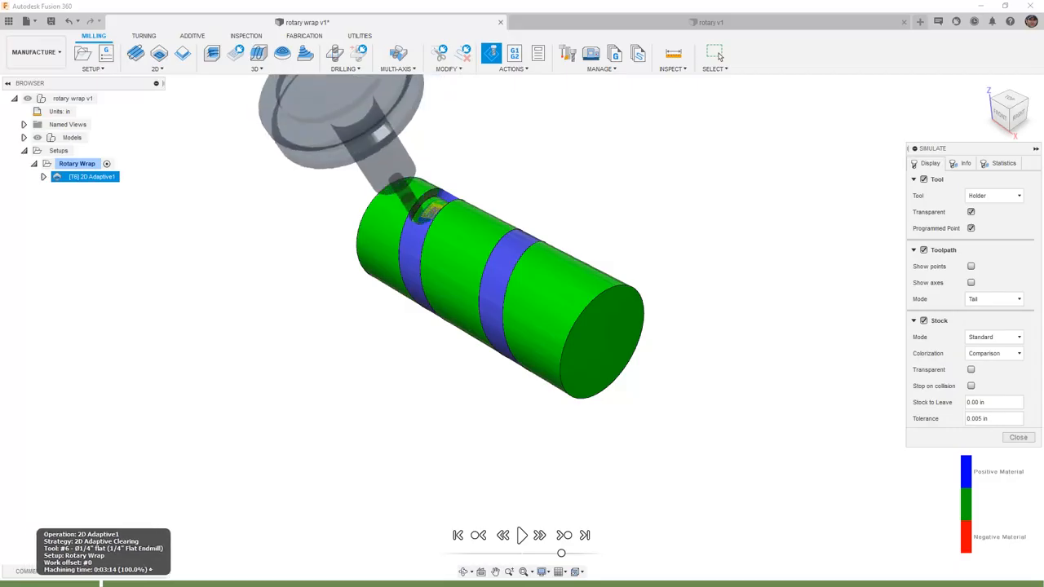
mouse_move(175, 583)
mouse_down()
mouse_move(551, 575)
mouse_move(600, 554)
mouse_move(823, 531)
mouse_move(943, 481)
mouse_move(1042, 469)
mouse_up()
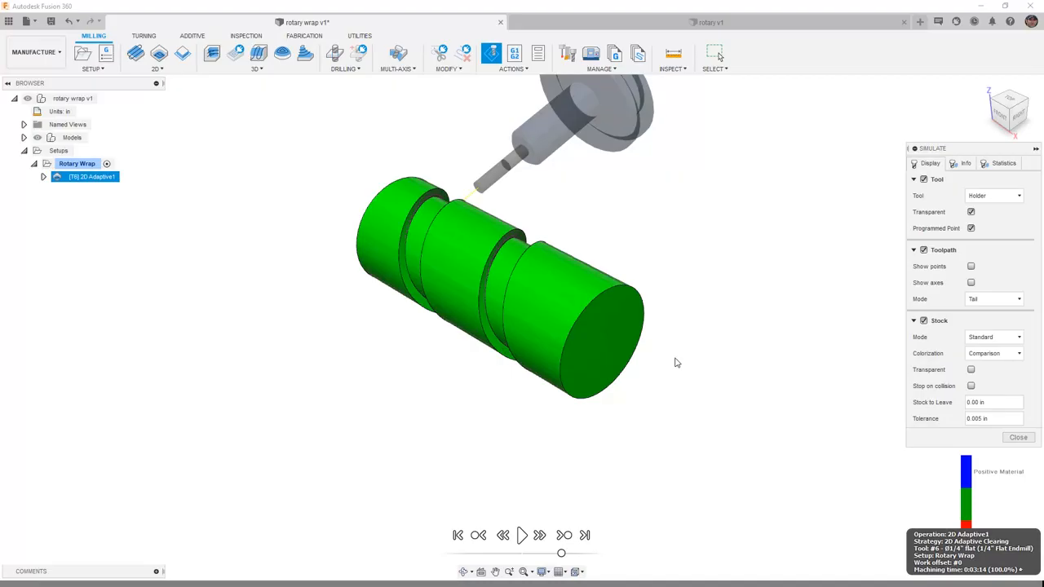
click(1017, 436)
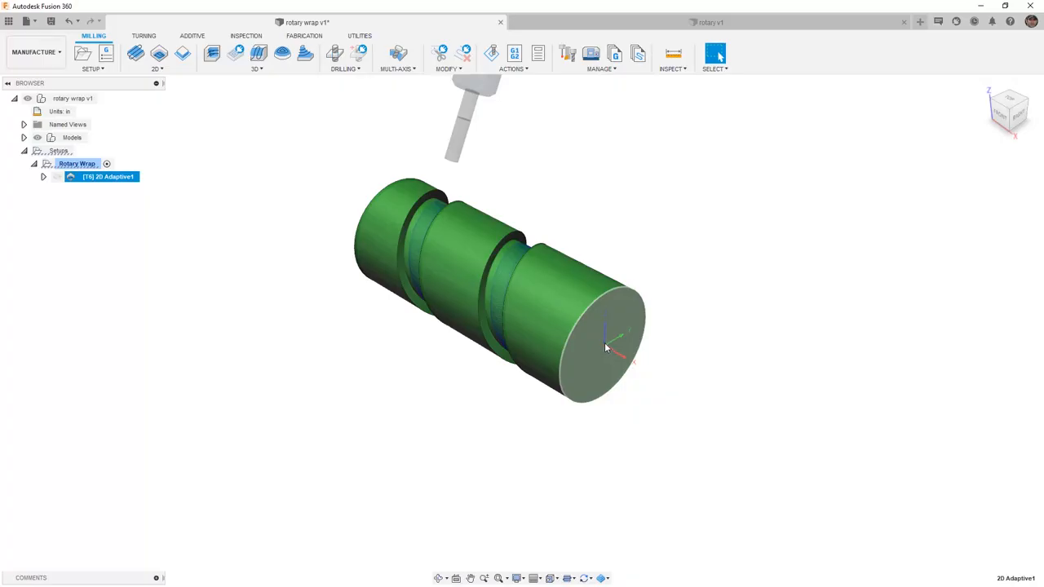
Step: Save the rotary wrap design as a new version and switch to the rotary v1 document
click(50, 22)
click(526, 325)
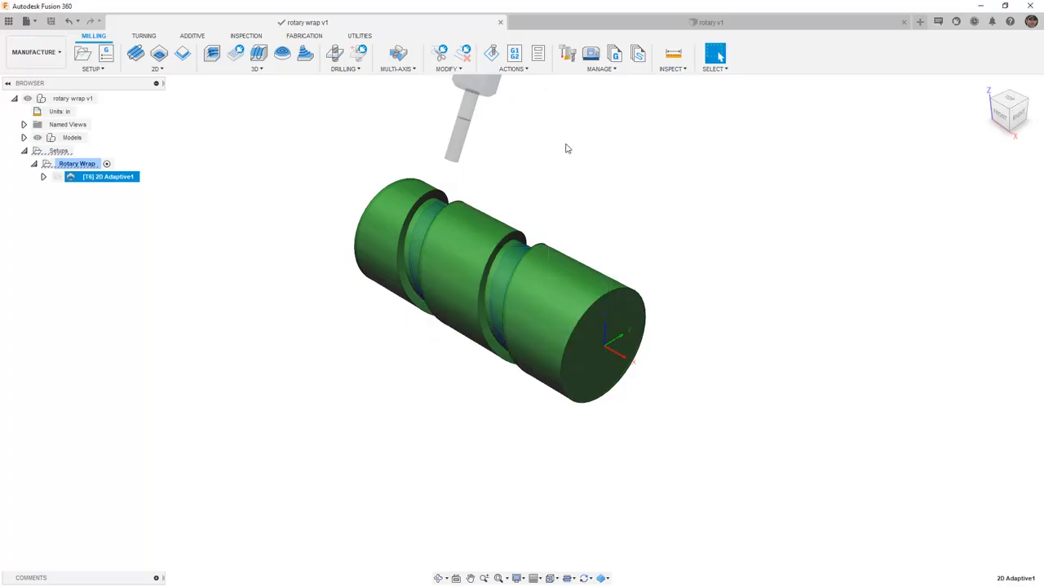
click(624, 23)
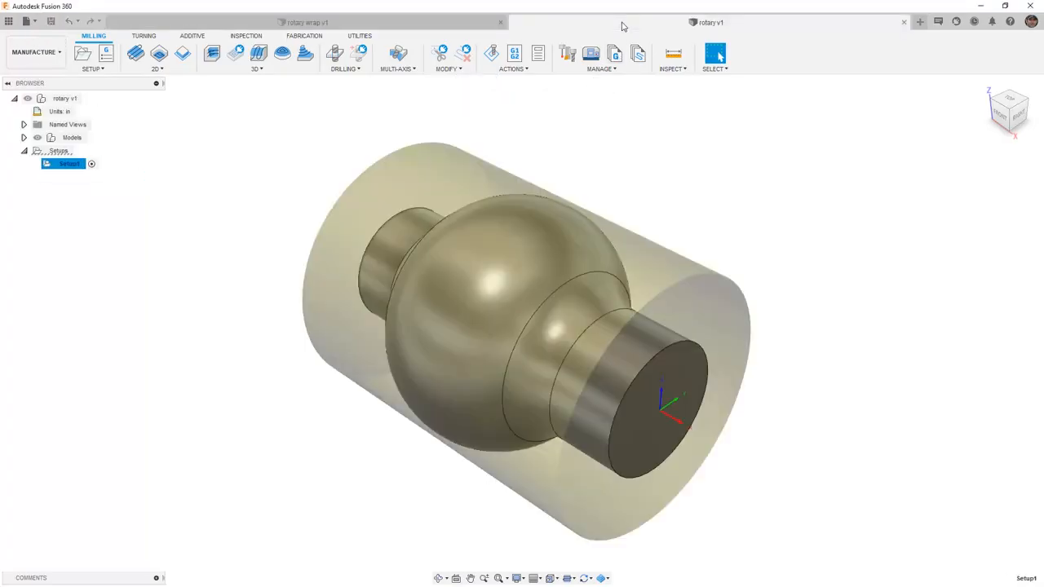
Step: Open the Extension Manager and choose 1 day access to the Machining extension for 25 cloud credits
click(411, 70)
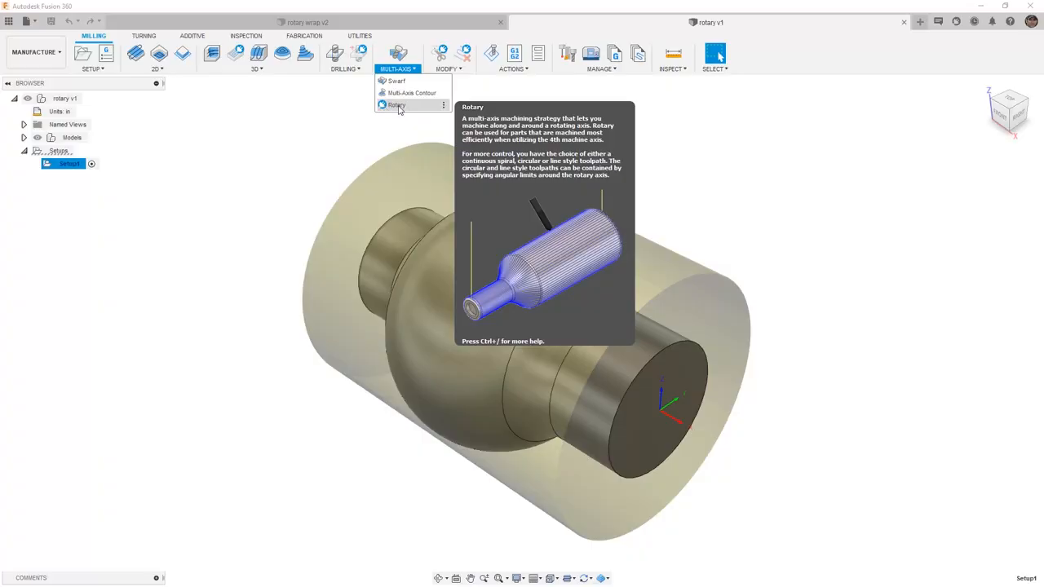
click(955, 24)
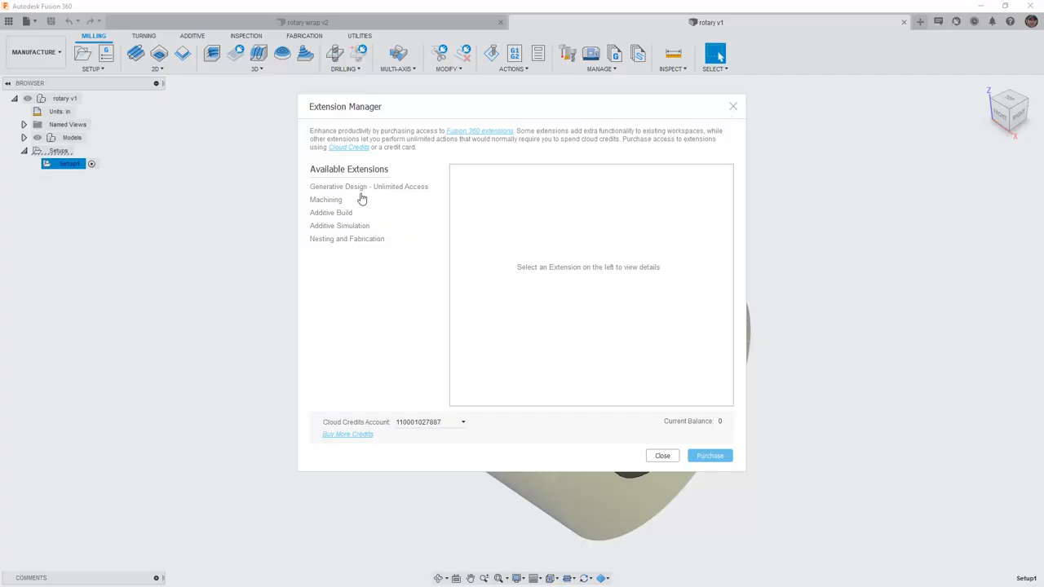
click(340, 200)
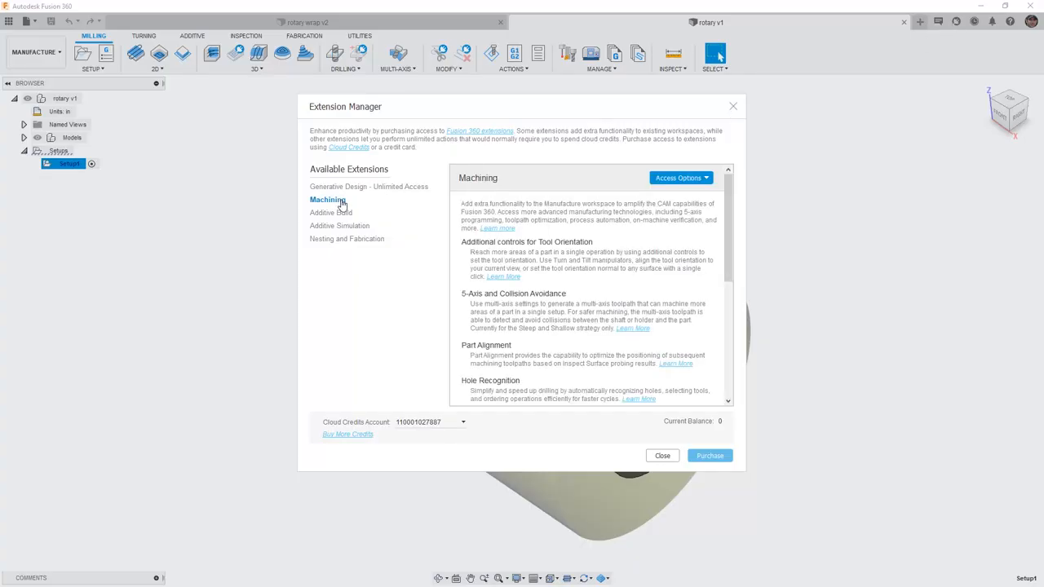
click(673, 178)
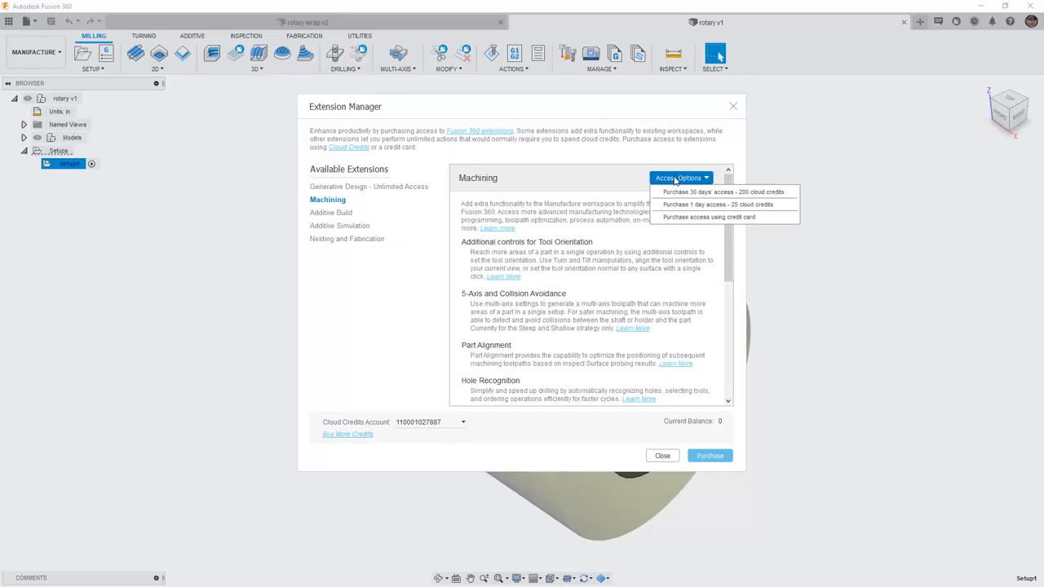
click(691, 205)
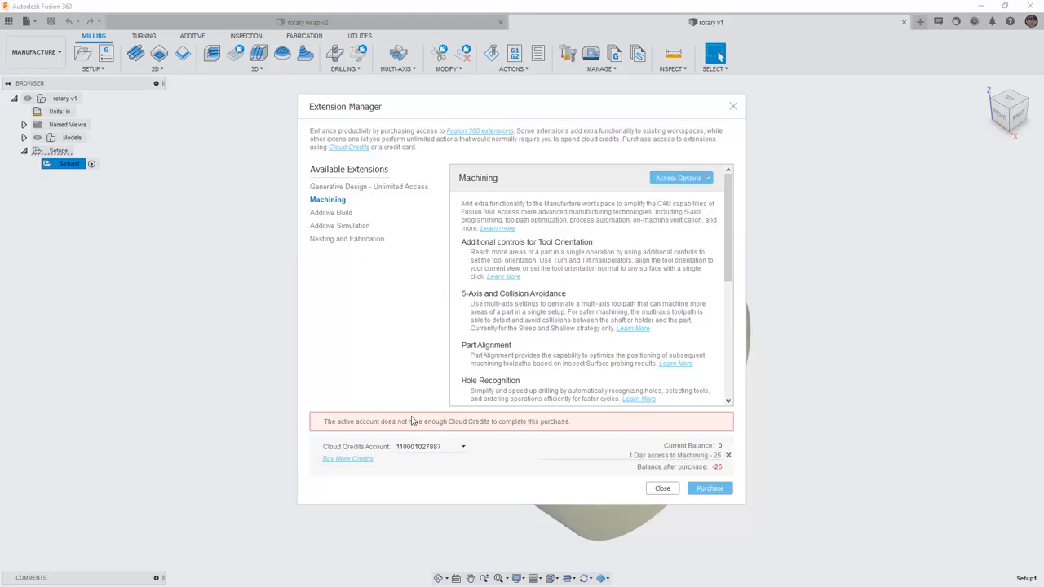
Step: Charge a different cloud credits account, review the Machining extension's feature list, and purchase the access
click(425, 446)
click(419, 462)
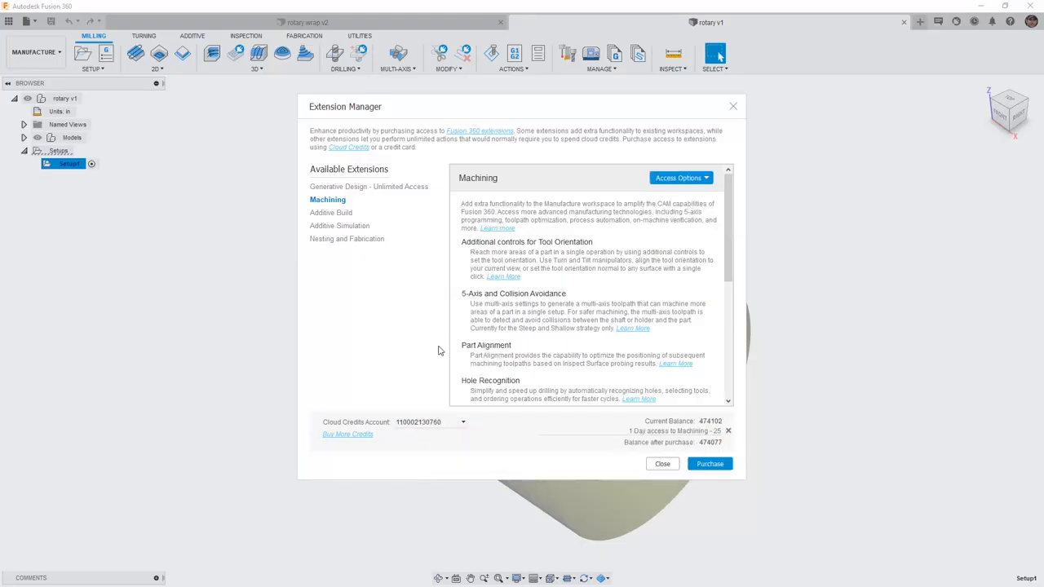
scroll(581, 305, down, 9)
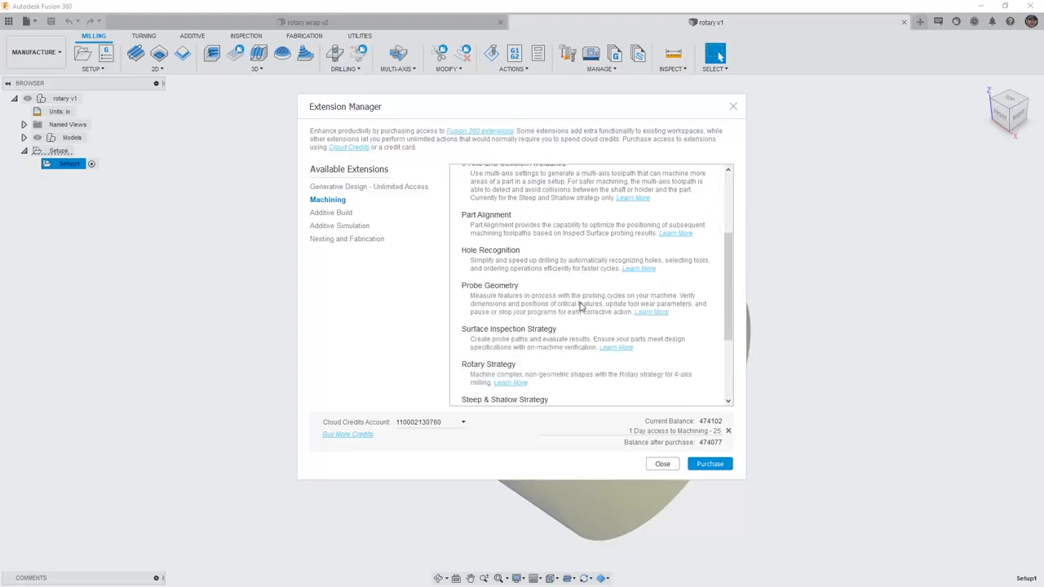
scroll(583, 328, up, 10)
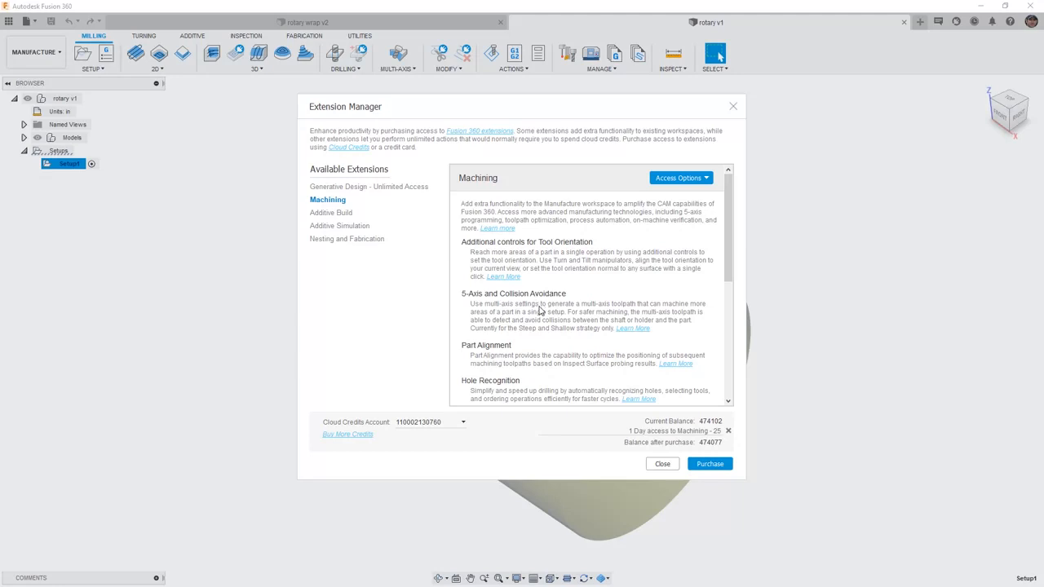
click(712, 465)
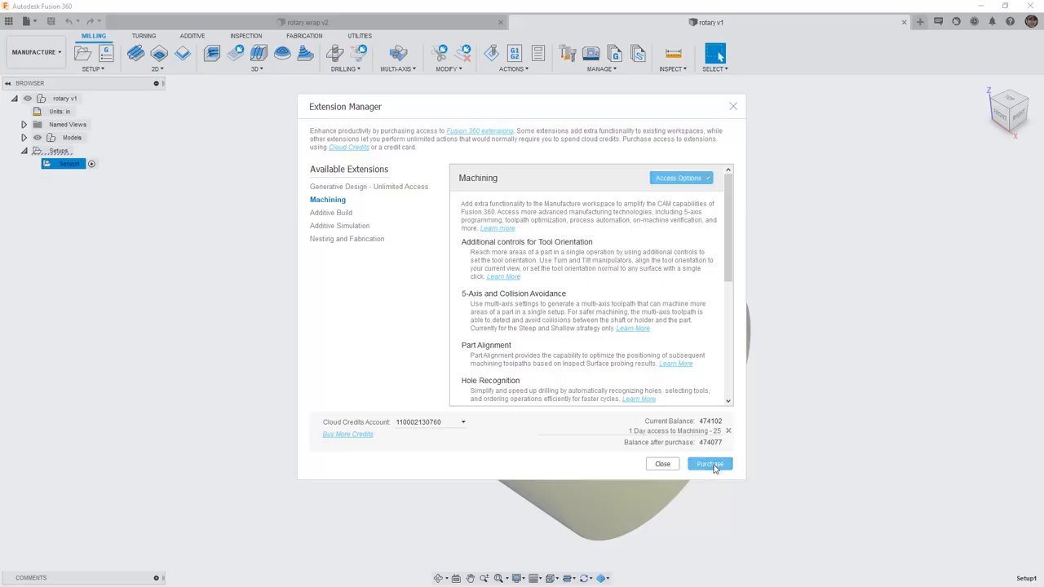
click(672, 459)
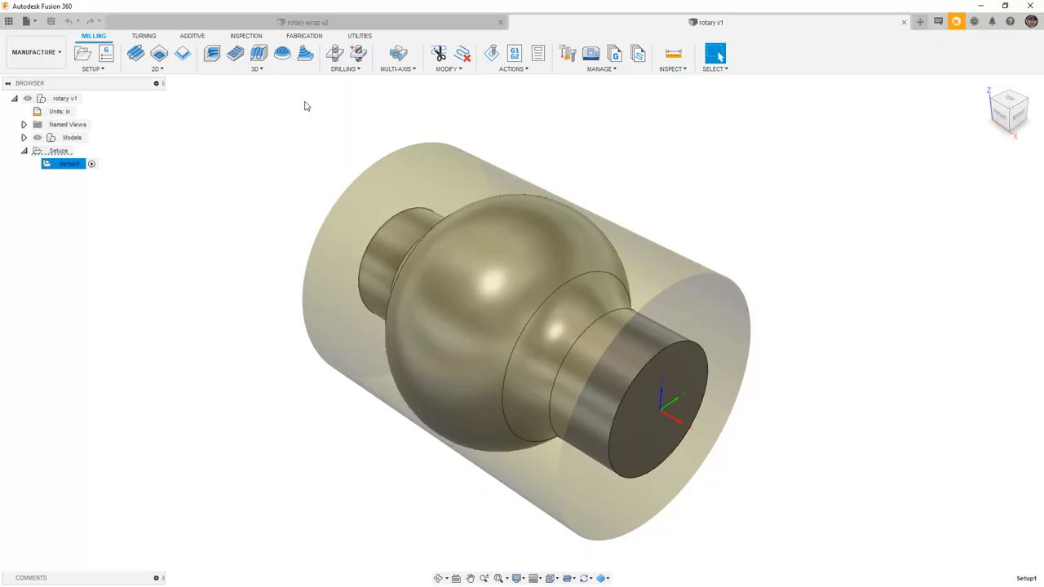
Step: Start a Rotary operation and assign the #7 1/2" flat endmill from the multi-axis tools library with its aluminum cutting preset
click(397, 68)
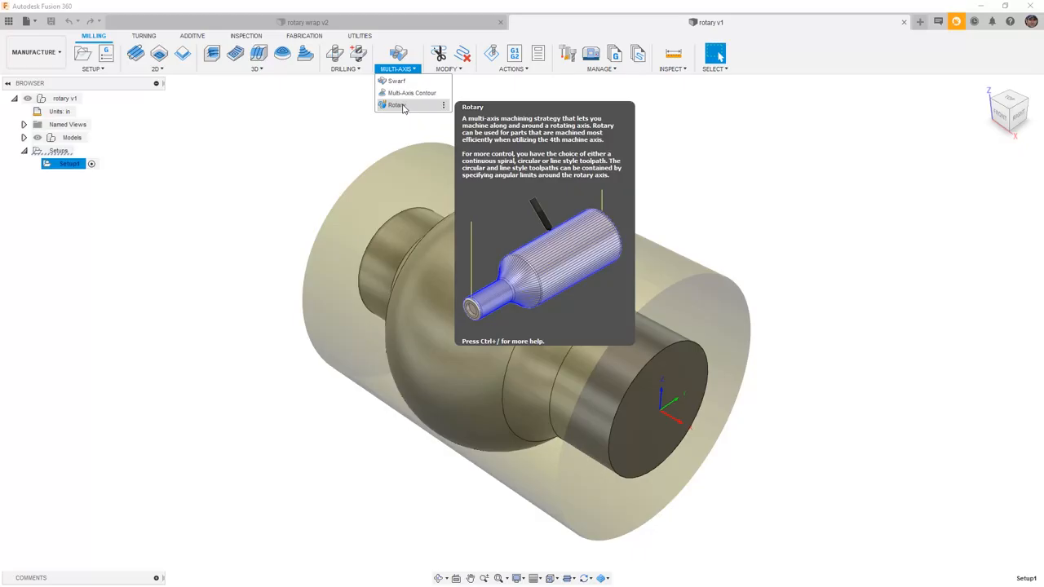
click(397, 105)
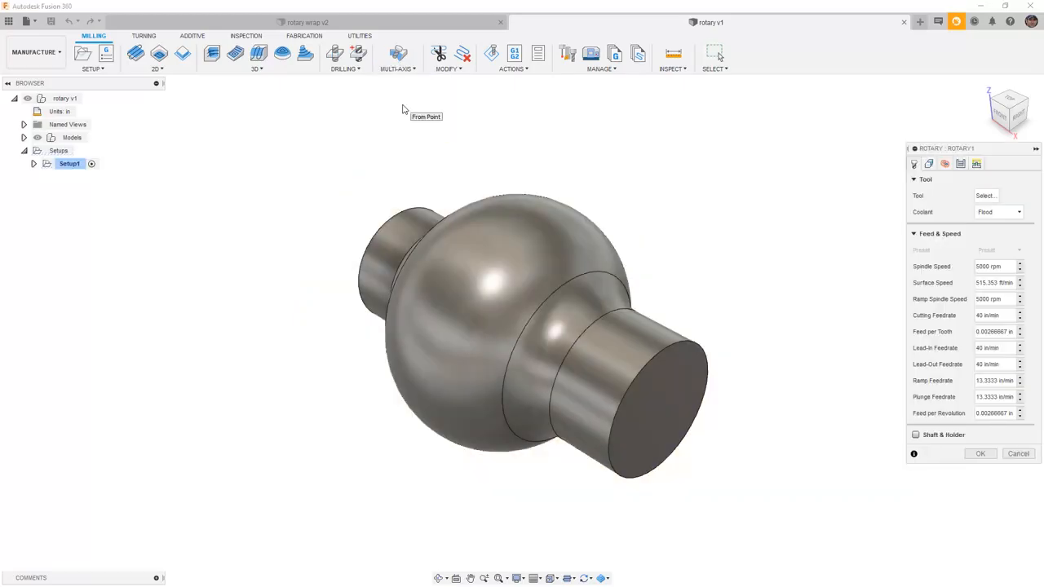
click(984, 196)
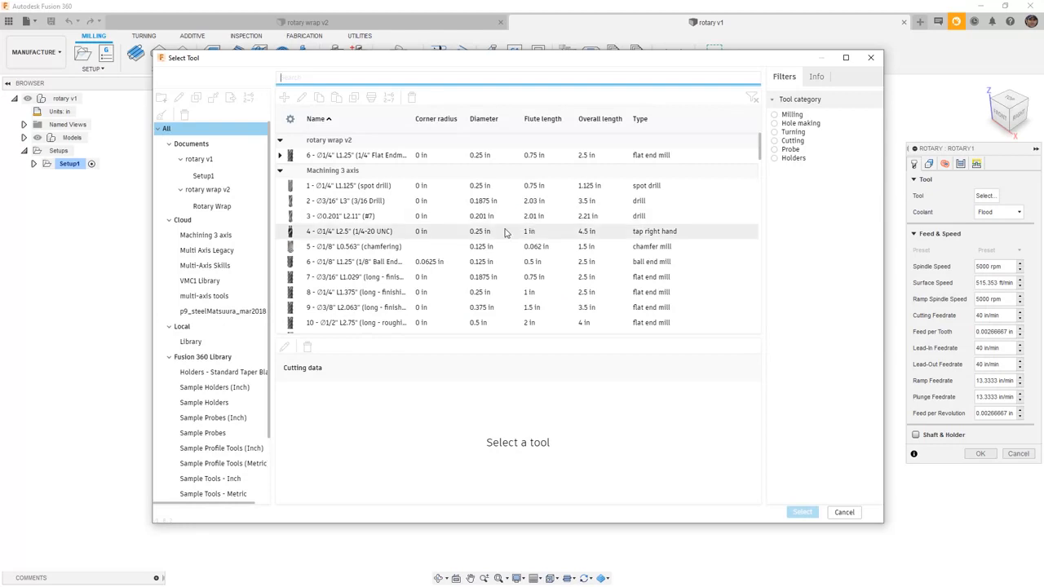
click(211, 296)
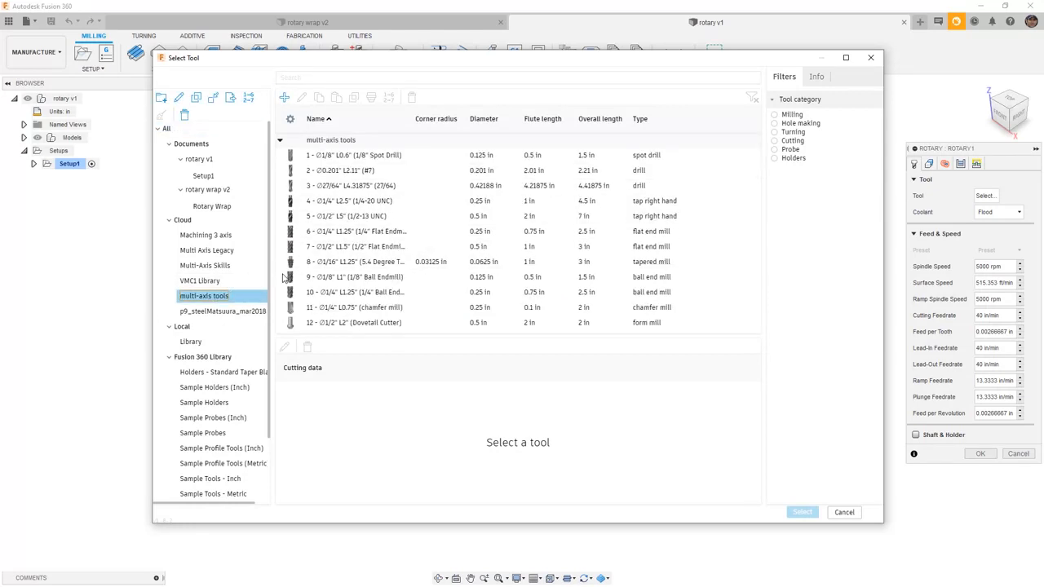
click(369, 248)
click(341, 405)
click(806, 513)
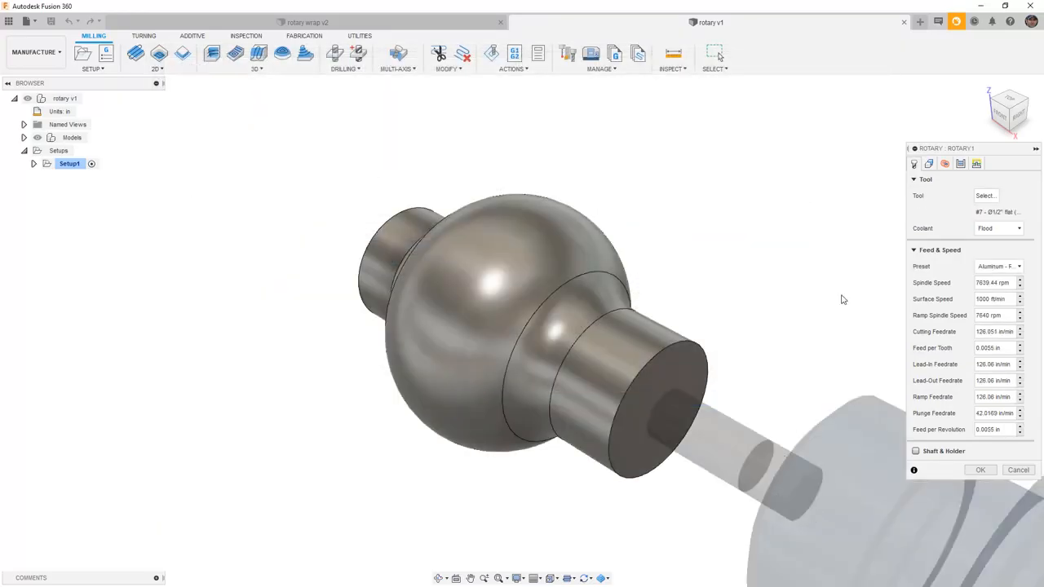
Step: Set the Rotary operation's rotary axis to Setup X Axis so the machining region follows the part's length
click(933, 165)
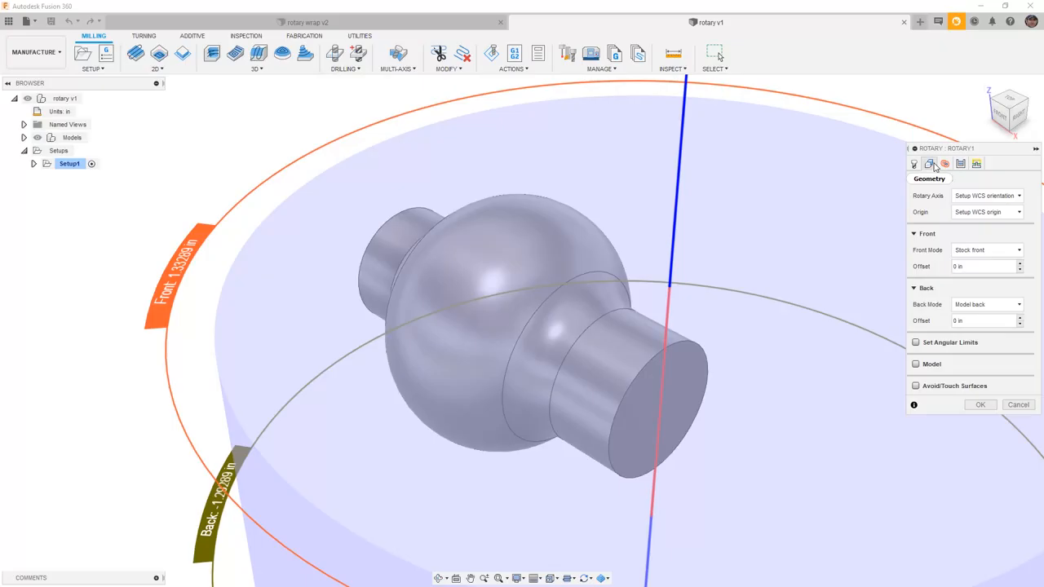
scroll(461, 218, down, 5)
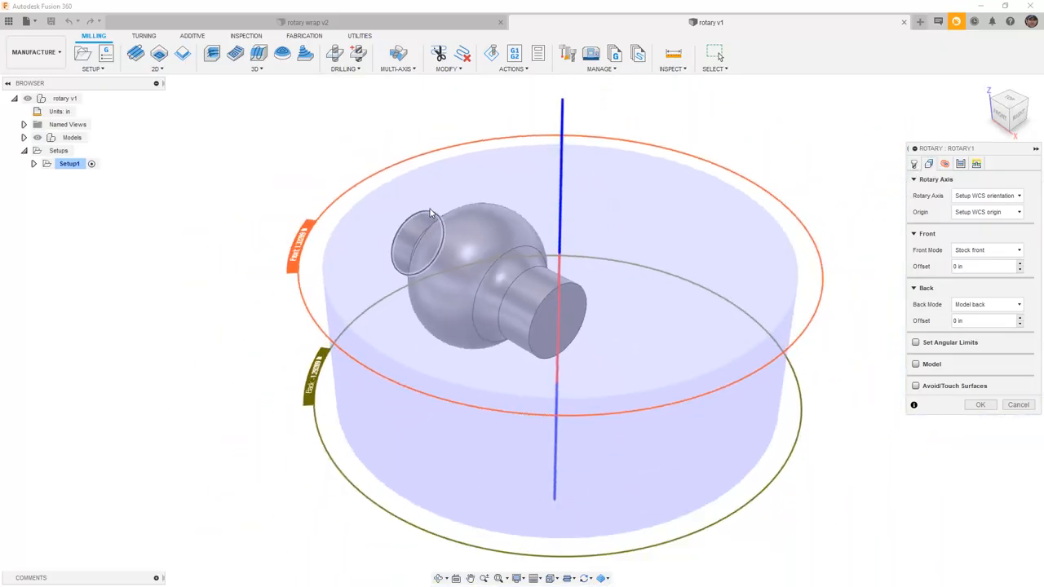
scroll(398, 134, down, 1)
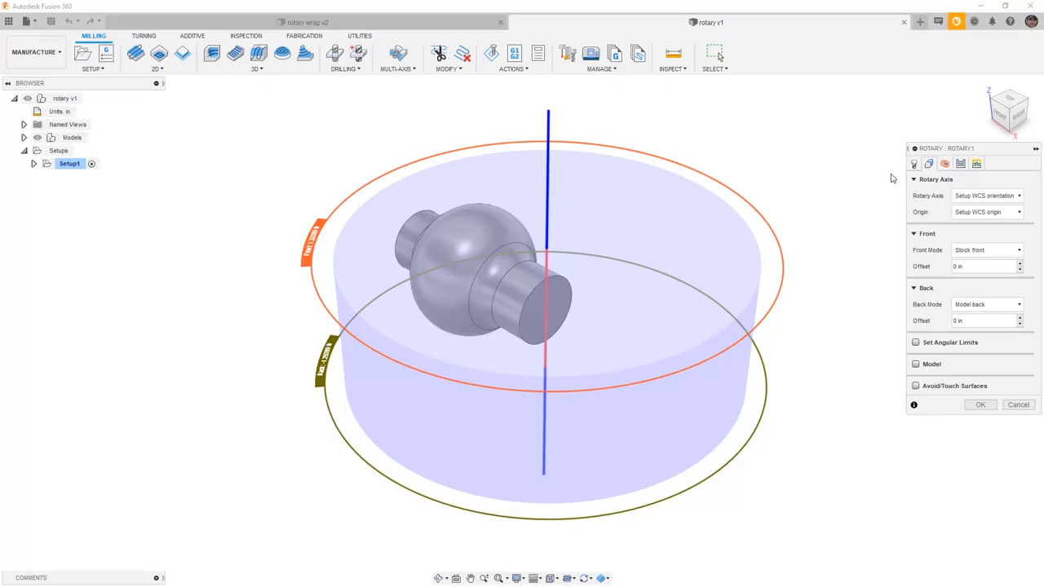
click(985, 197)
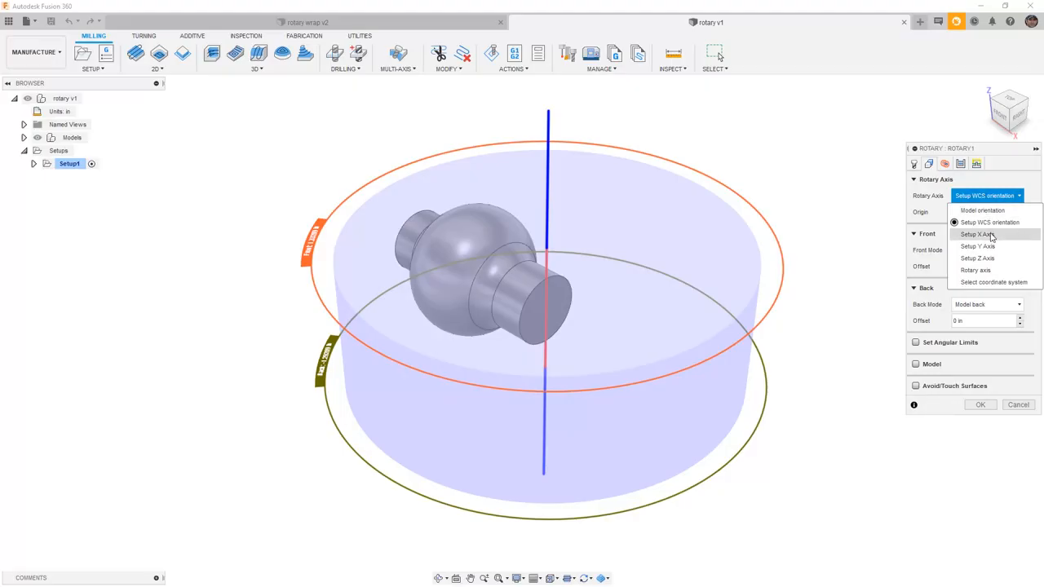
click(991, 235)
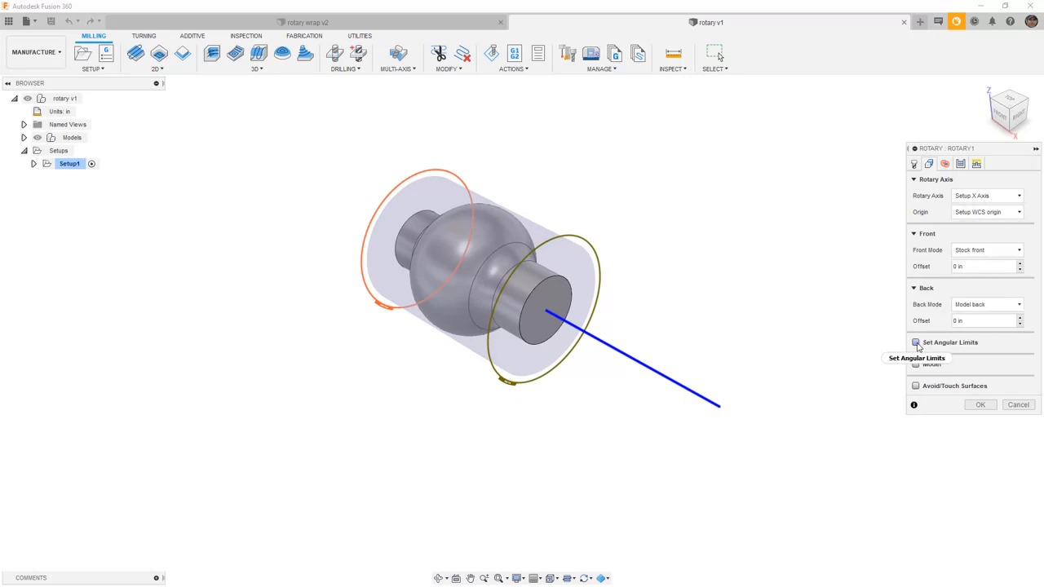
mouse_move(918, 347)
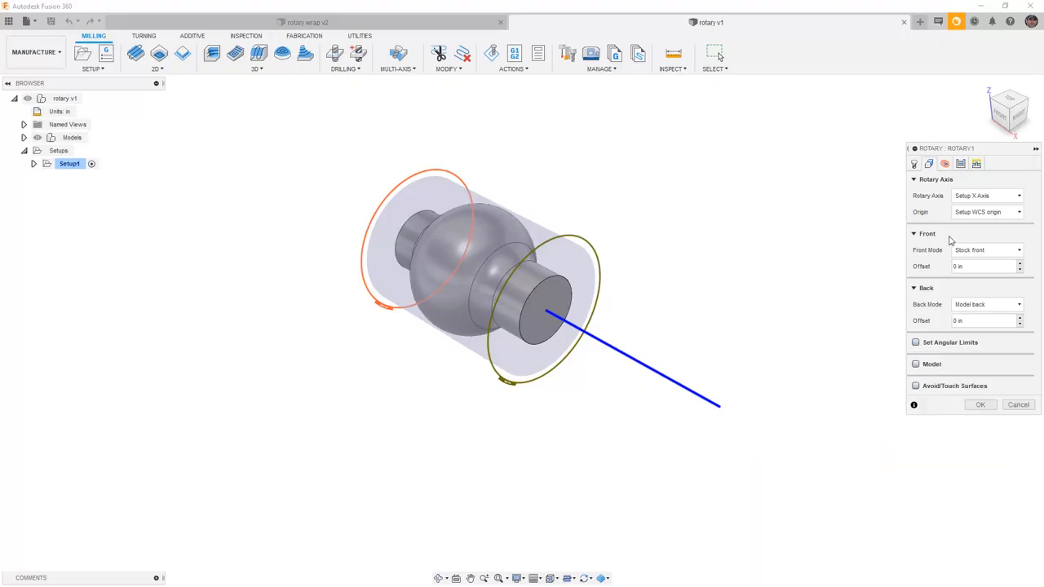
Step: Review the Rotary operation's clearance heights and pass style options, keep the Spiral style, and generate the toolpath
click(947, 165)
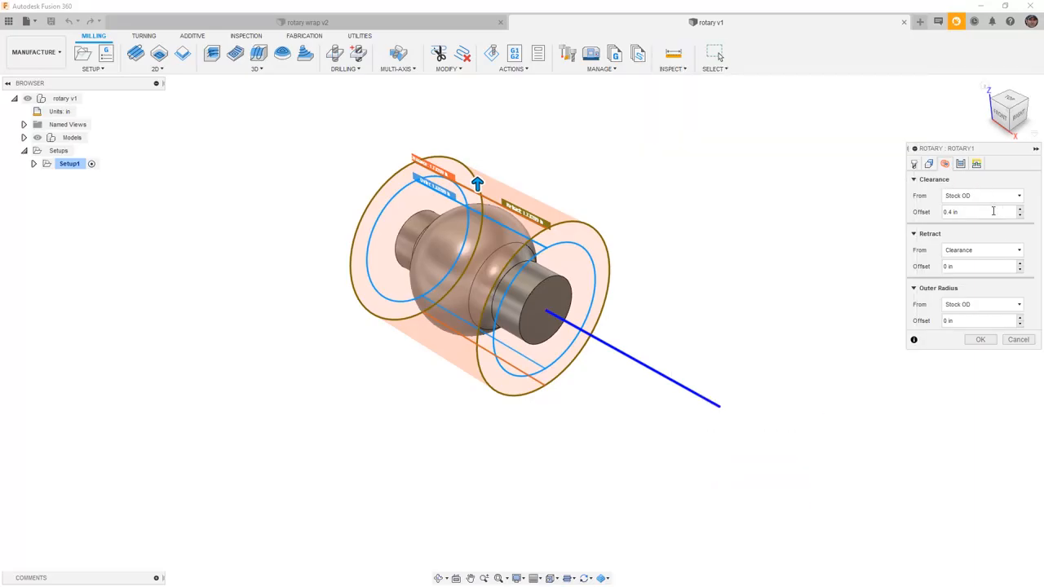
mouse_move(1001, 242)
click(960, 164)
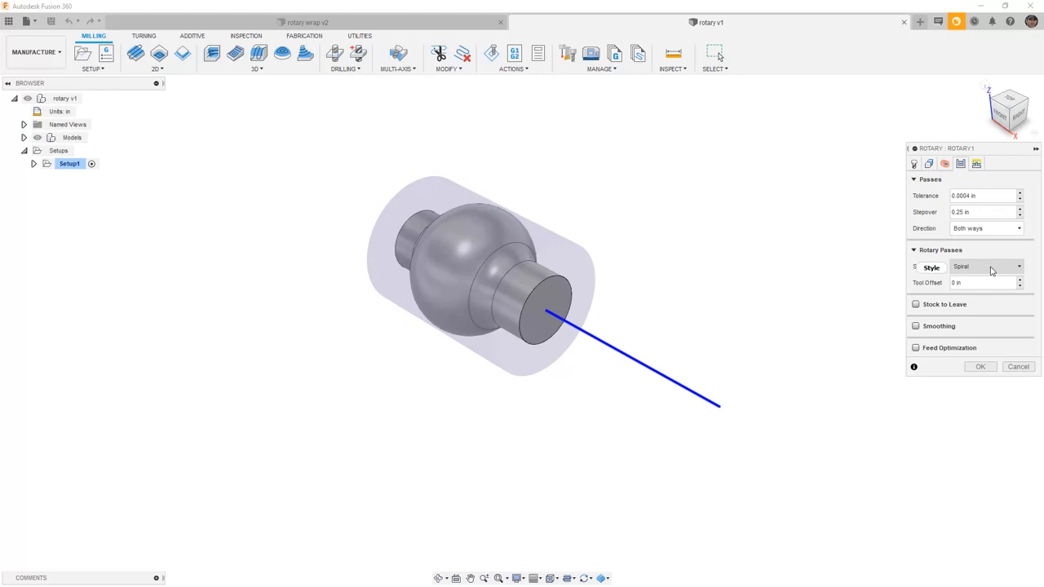
mouse_move(991, 271)
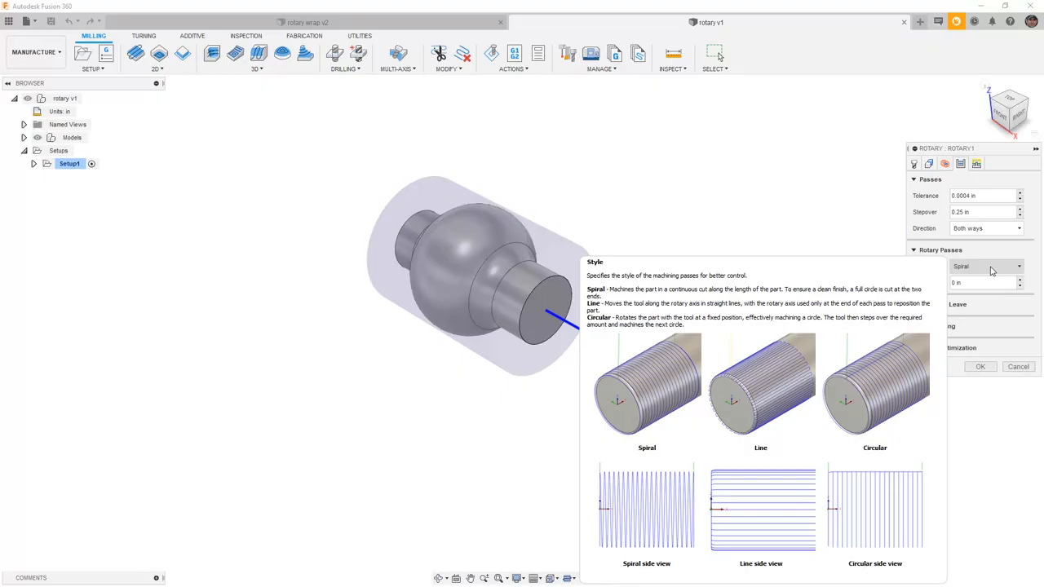
click(990, 271)
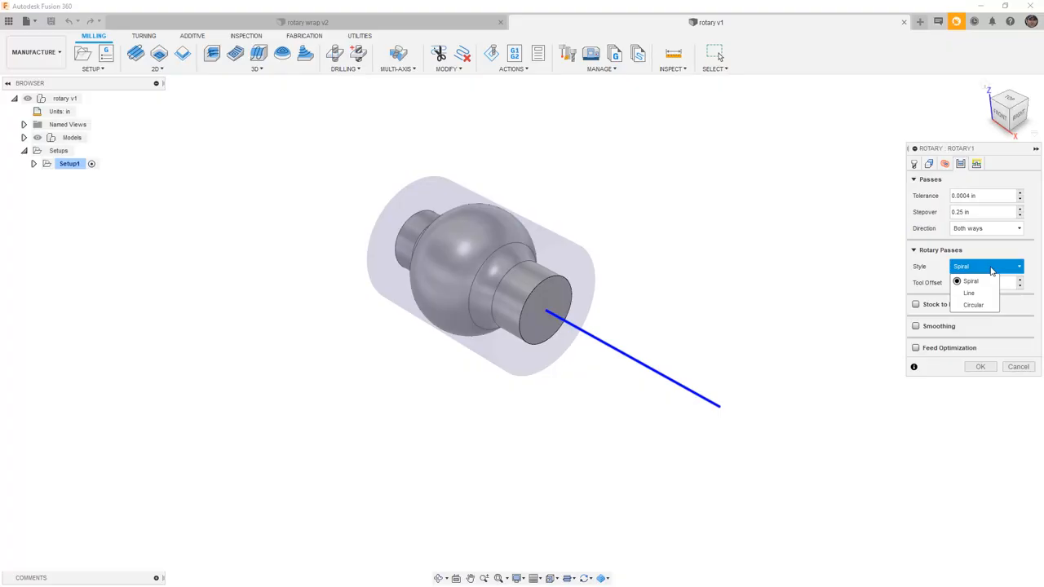
click(991, 271)
click(980, 366)
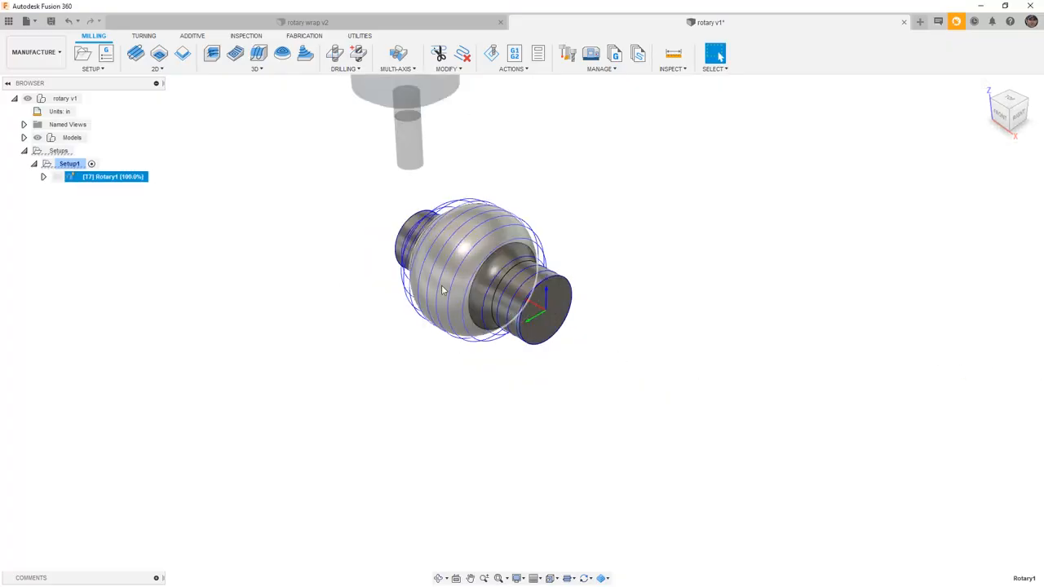
Step: Edit the Rotary operation to use the Line pass style and regenerate its toolpath
right_click(115, 179)
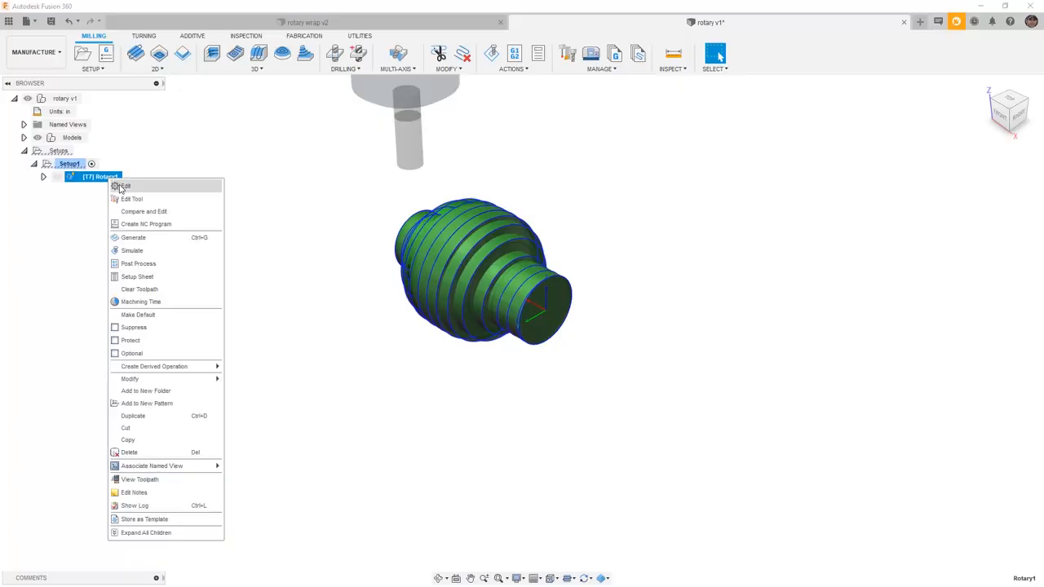
click(122, 186)
click(945, 164)
click(985, 266)
click(974, 293)
click(989, 367)
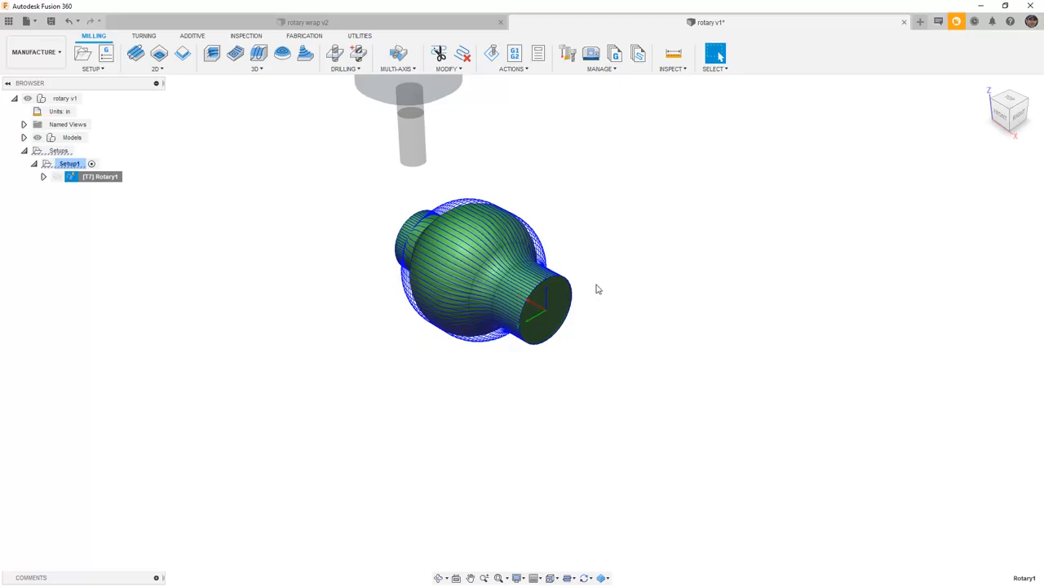
Step: Hide the toolpath's cutting moves and inspect the remaining stock on the sphere up close
click(568, 578)
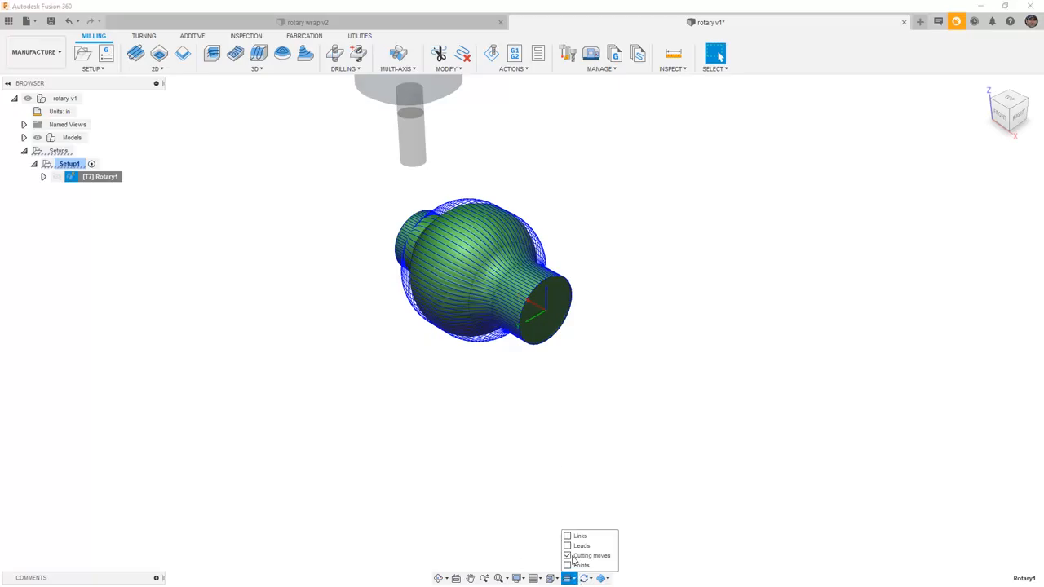
click(568, 555)
shift+middle_drag(495, 310, 469, 265)
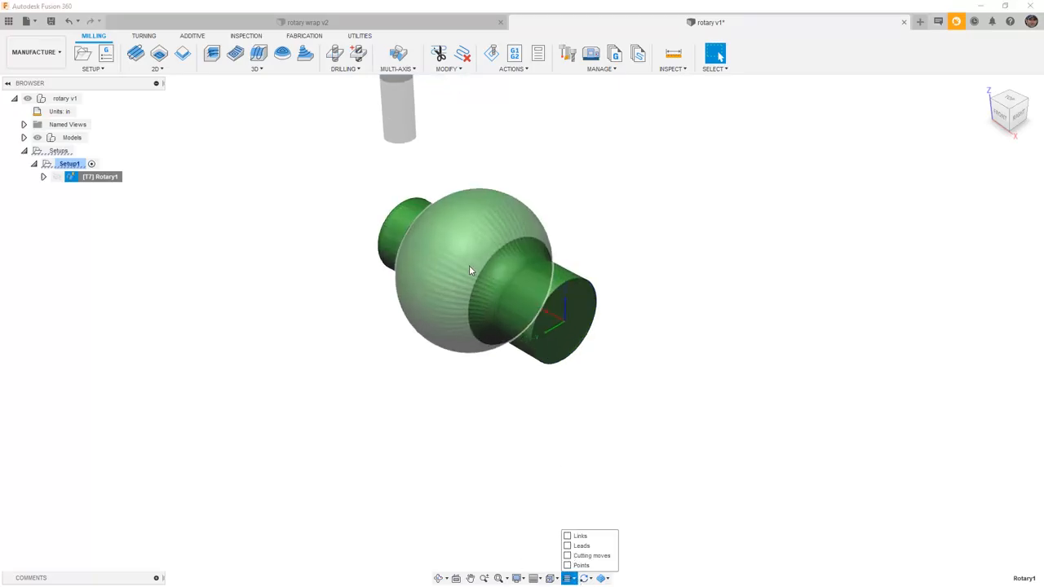
Step: Change the Rotary operation's pass style to Circular and regenerate the toolpath
right_click(103, 177)
click(122, 185)
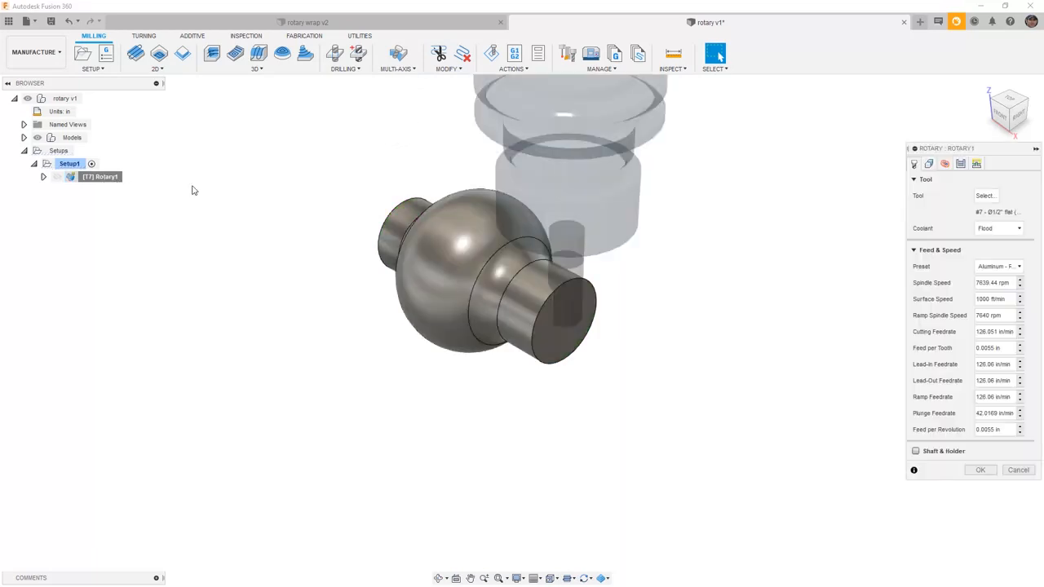
click(959, 163)
click(982, 267)
click(970, 304)
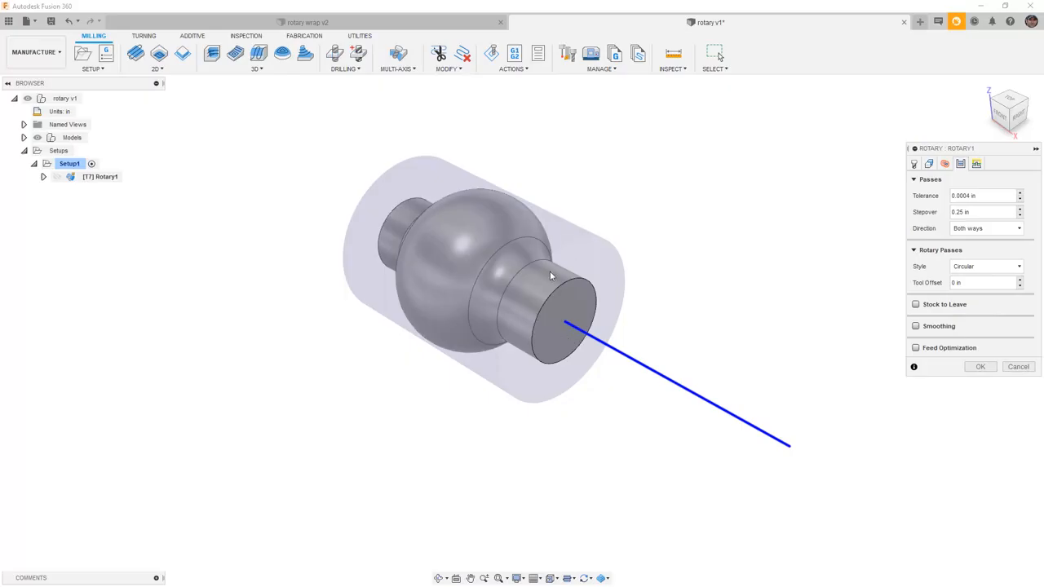
click(979, 366)
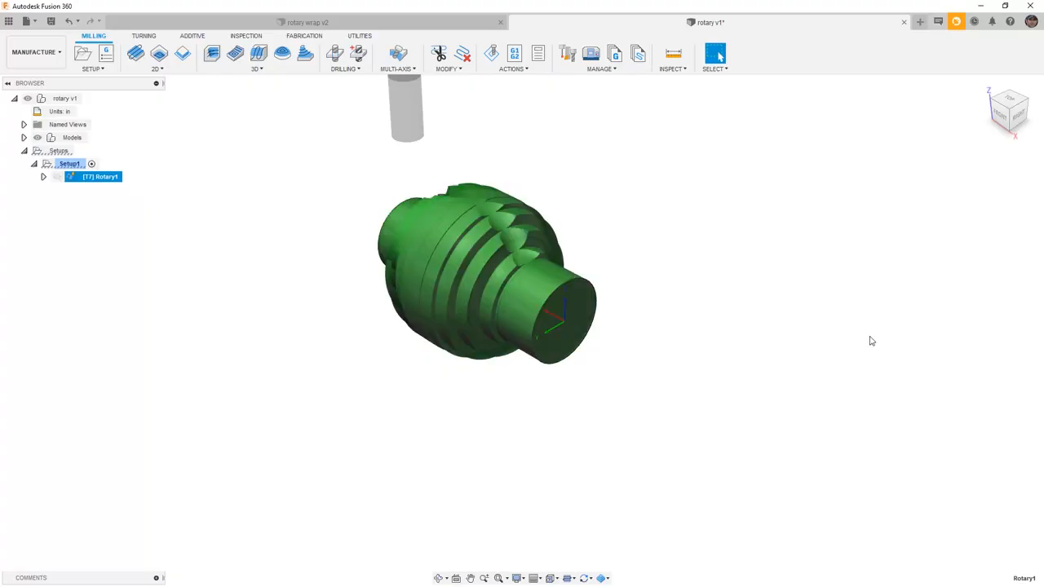
Step: Switch the Rotary operation's pass style from Circular back to Line and regenerate the toolpath
right_click(86, 177)
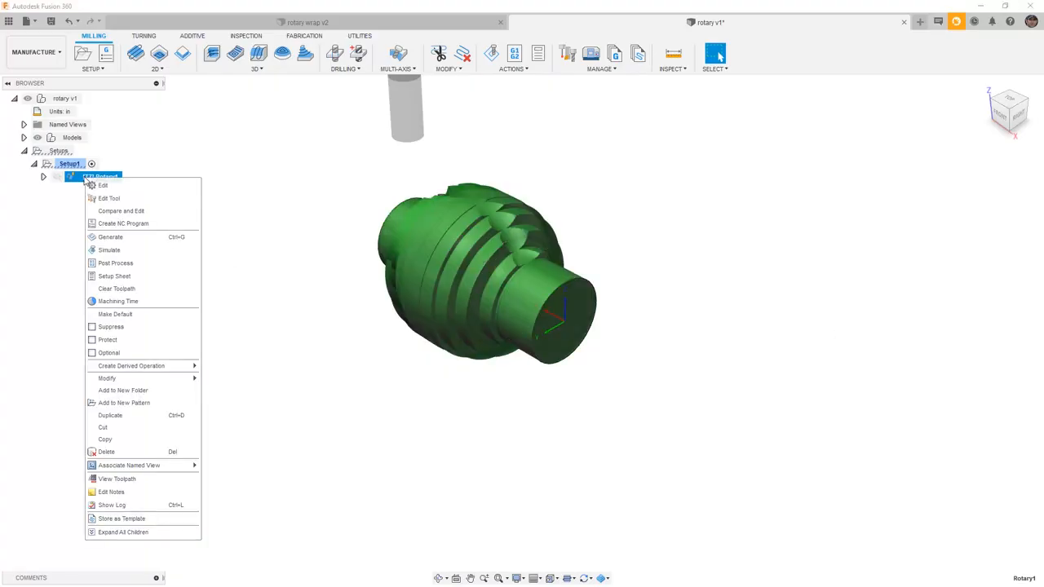
click(98, 186)
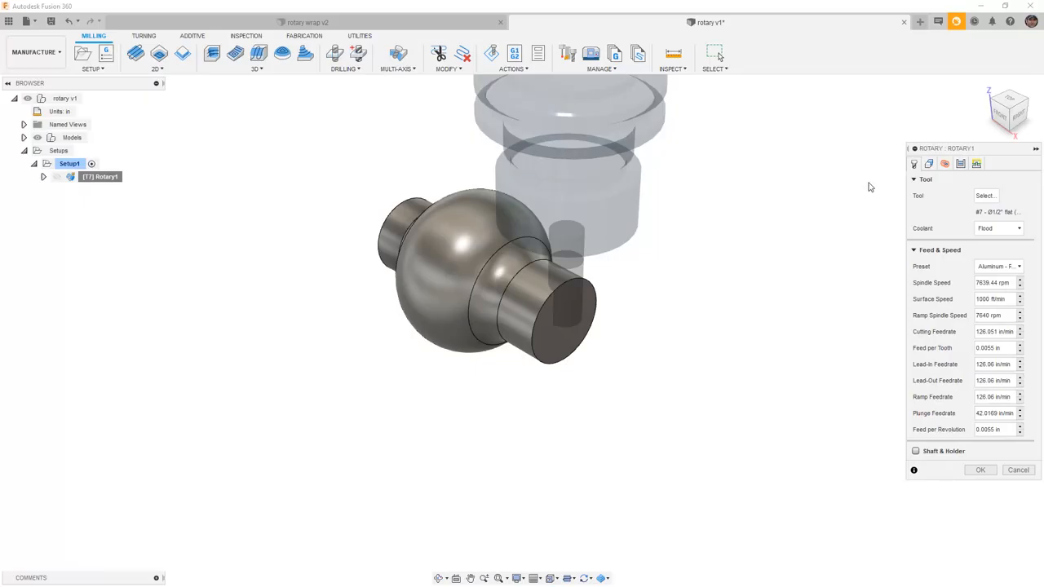
click(960, 163)
click(987, 267)
click(970, 293)
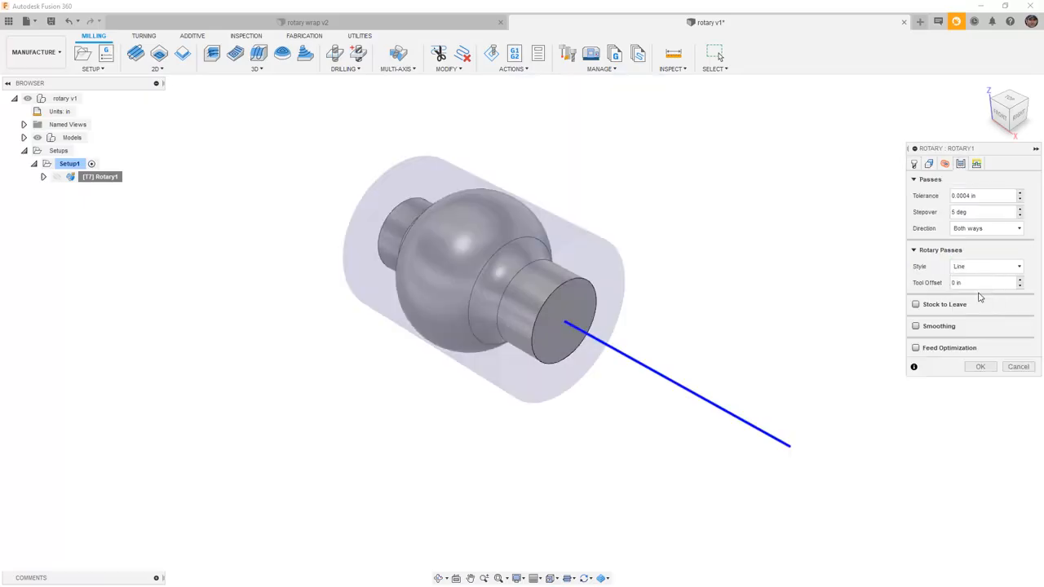
click(980, 366)
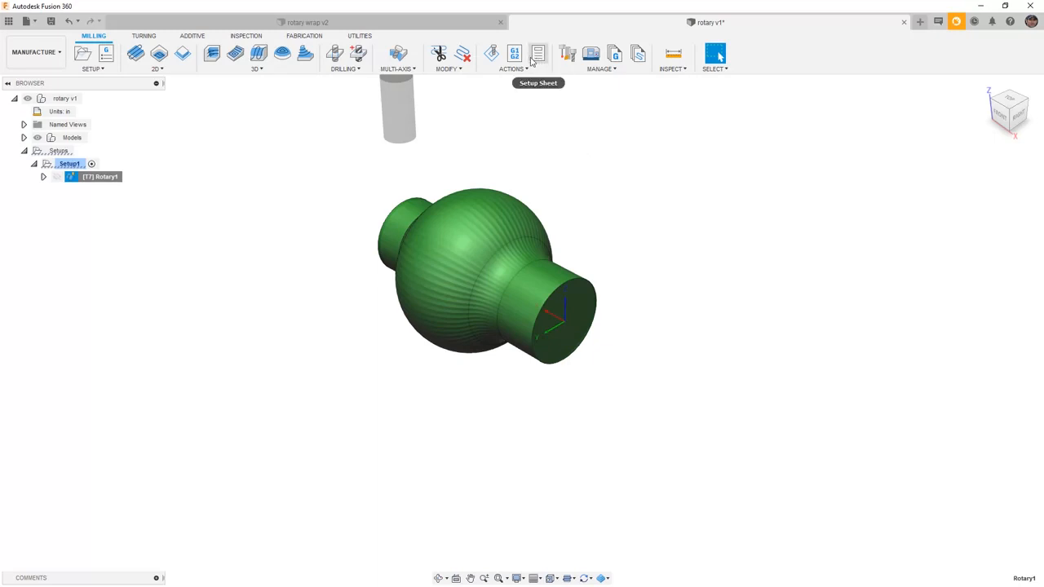
Step: Simulate the line-style rotary toolpath to check the stock removal, close the simulation, and save the design as a new version
click(492, 54)
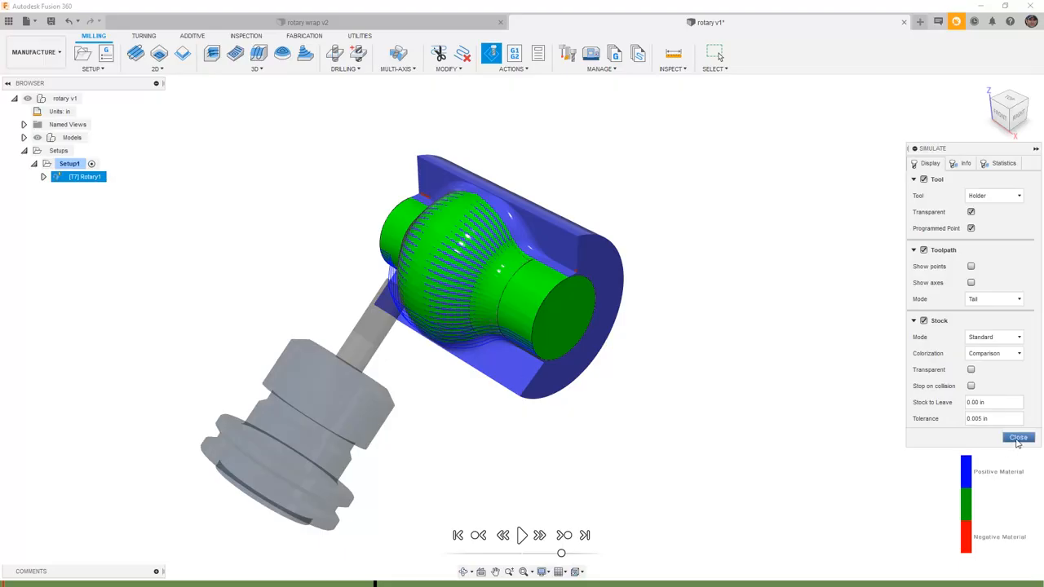
click(1017, 437)
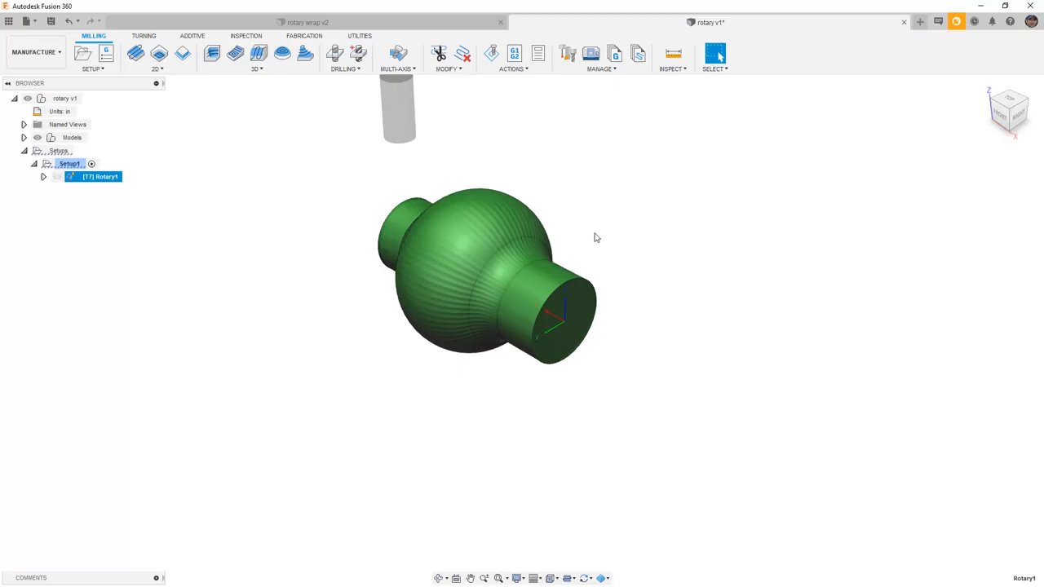
click(52, 21)
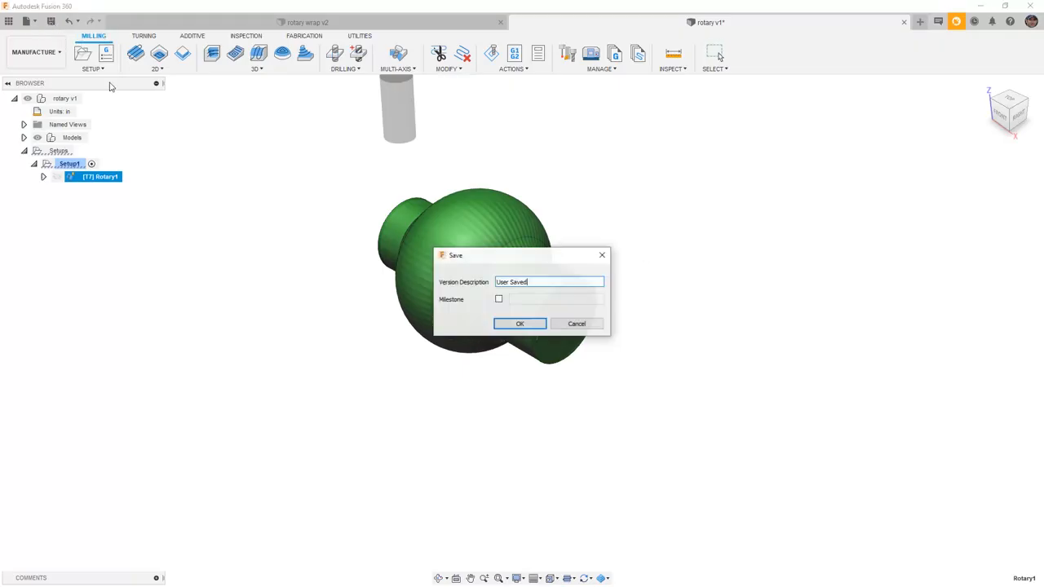
click(534, 326)
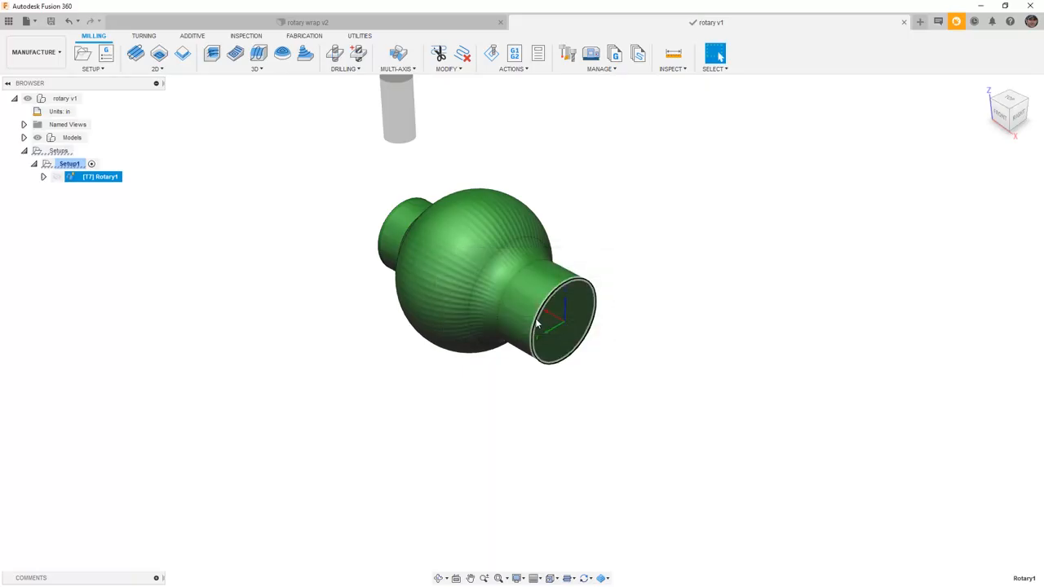
Step: Review the preview features in the preferences, filtered to the Manufacture workspace and to extension previews only, and close the preferences
click(1034, 23)
click(1002, 52)
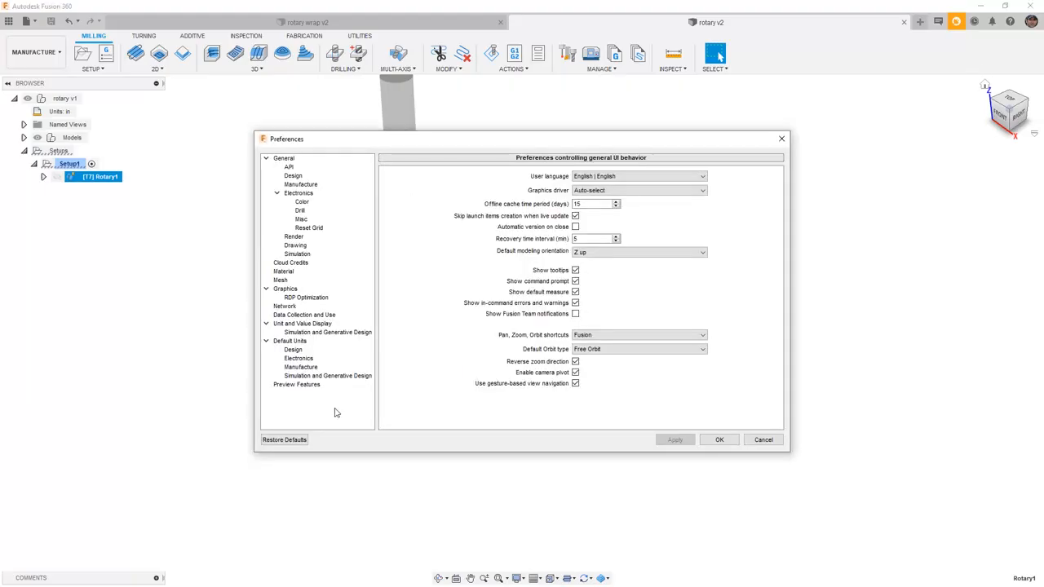
click(310, 384)
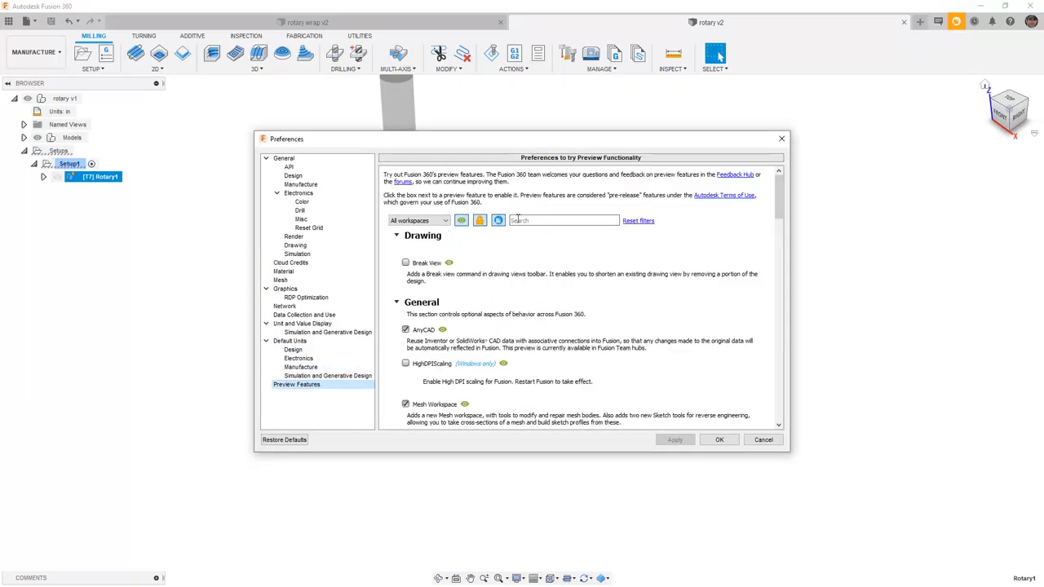
click(418, 220)
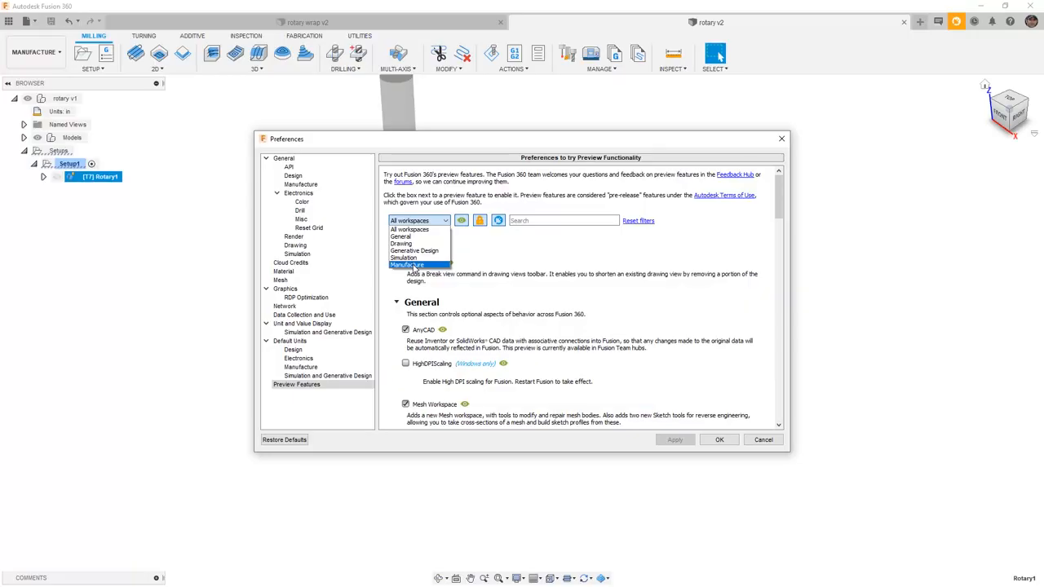
click(414, 266)
click(462, 221)
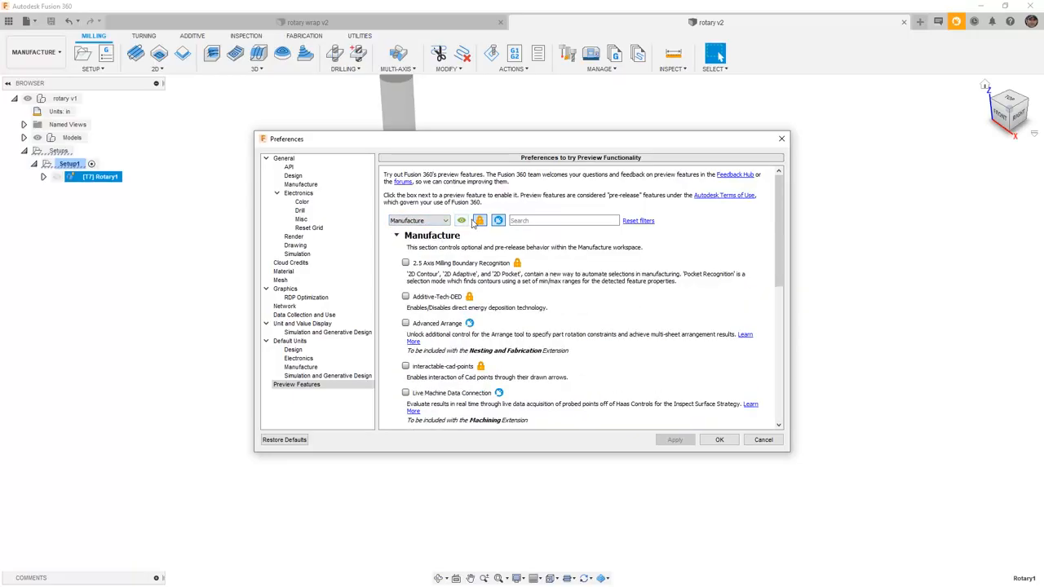
click(479, 221)
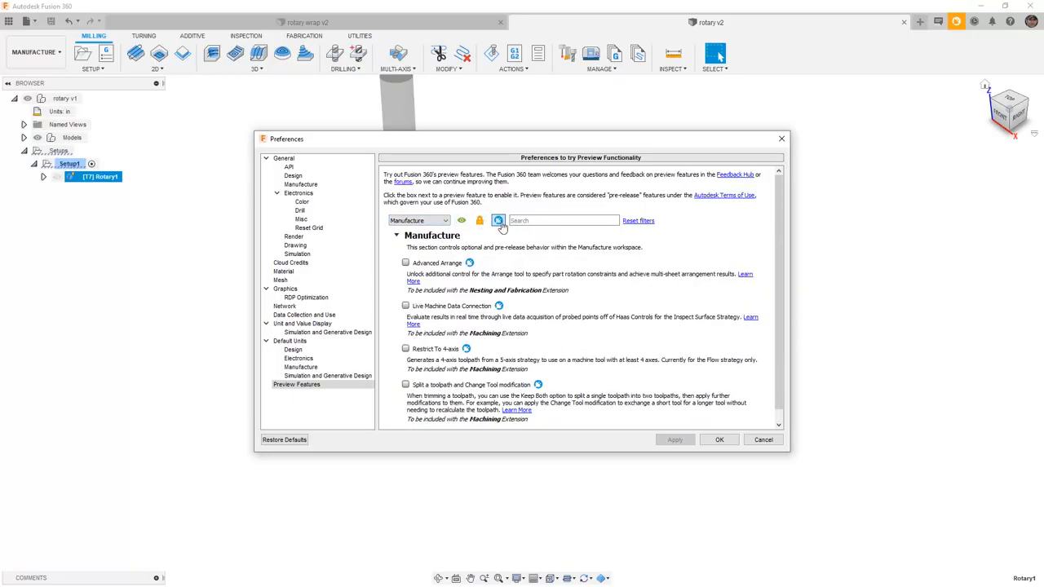
scroll(484, 279, down, 1)
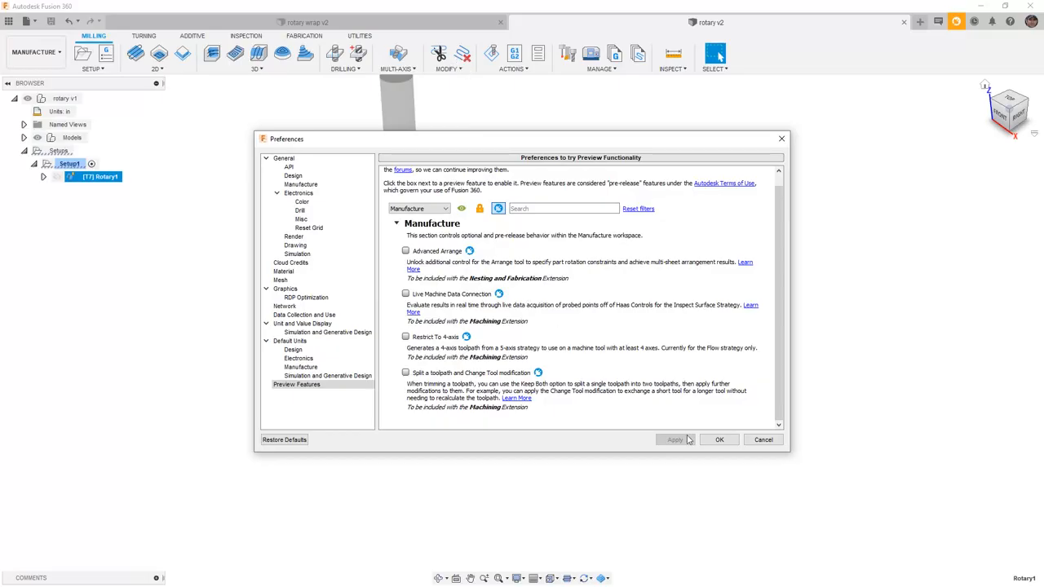
click(715, 440)
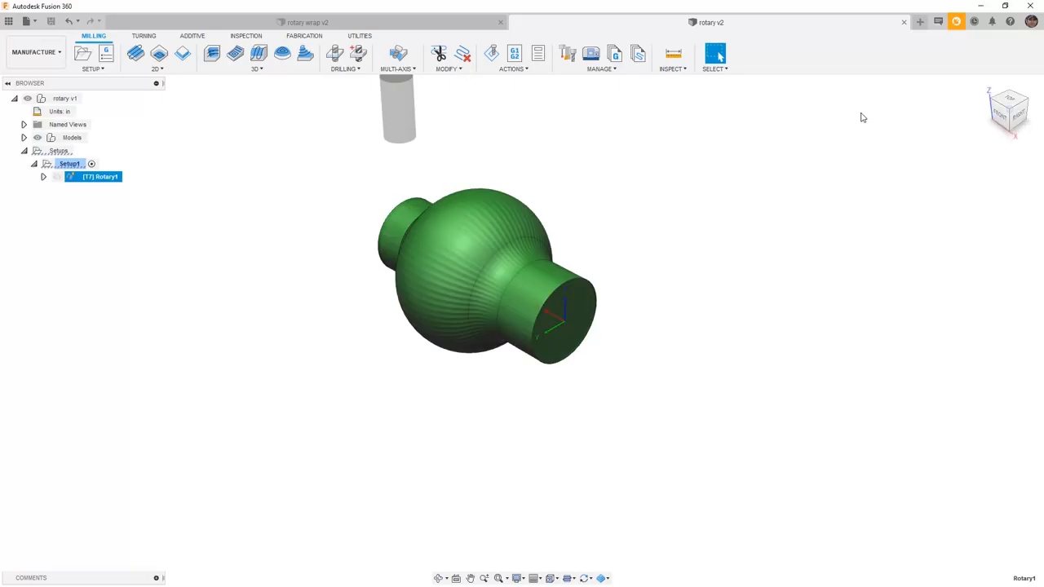
Step: Look through the Machining extension's details in the Extension Manager, and close the manager
click(956, 22)
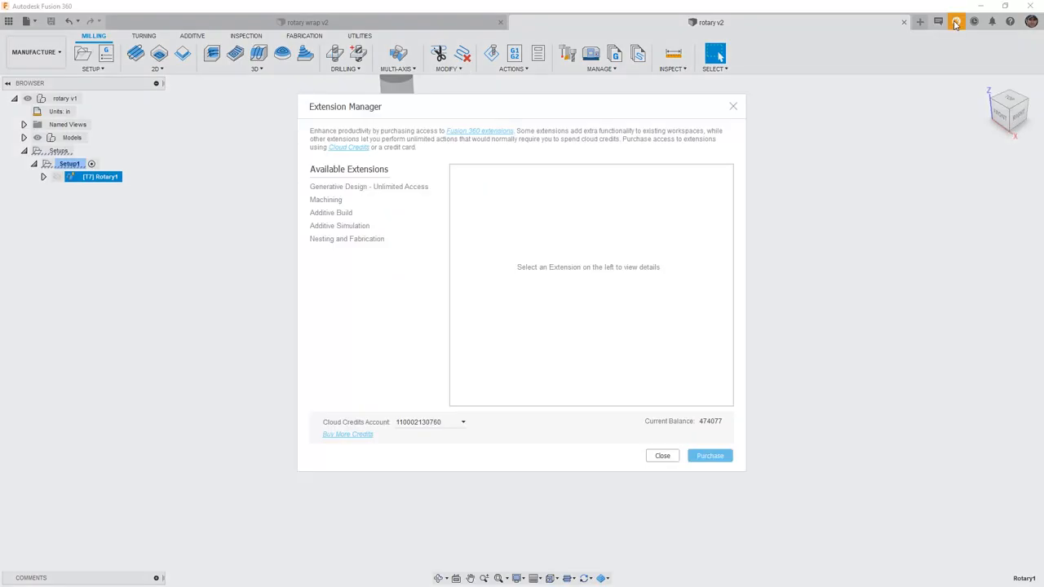
click(339, 202)
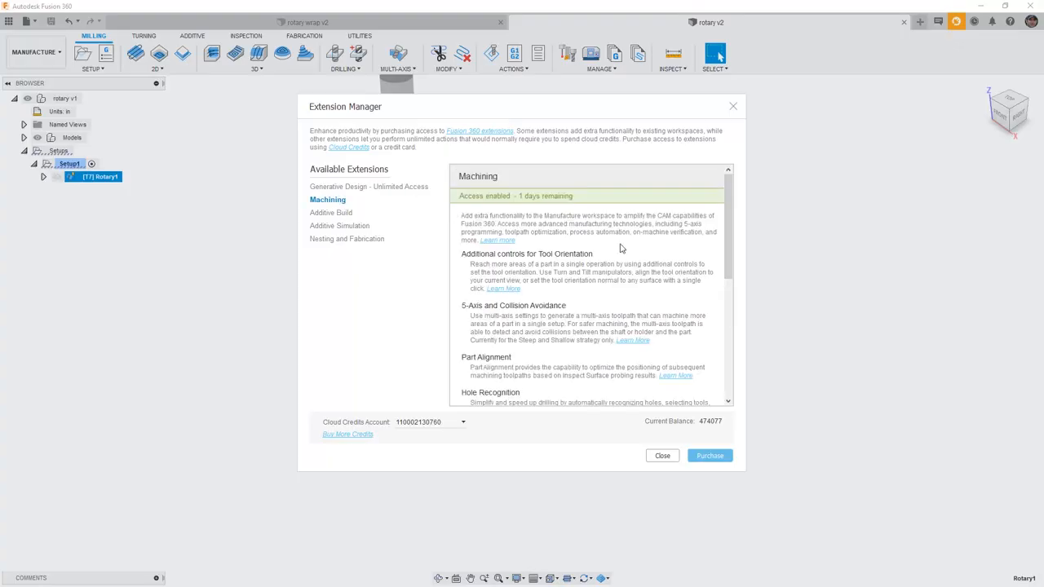
drag(728, 212, 650, 157)
click(663, 455)
Step: Compare the rotary wrap and rotary designs by switching between the two documents, ending on rotary wrap
click(307, 22)
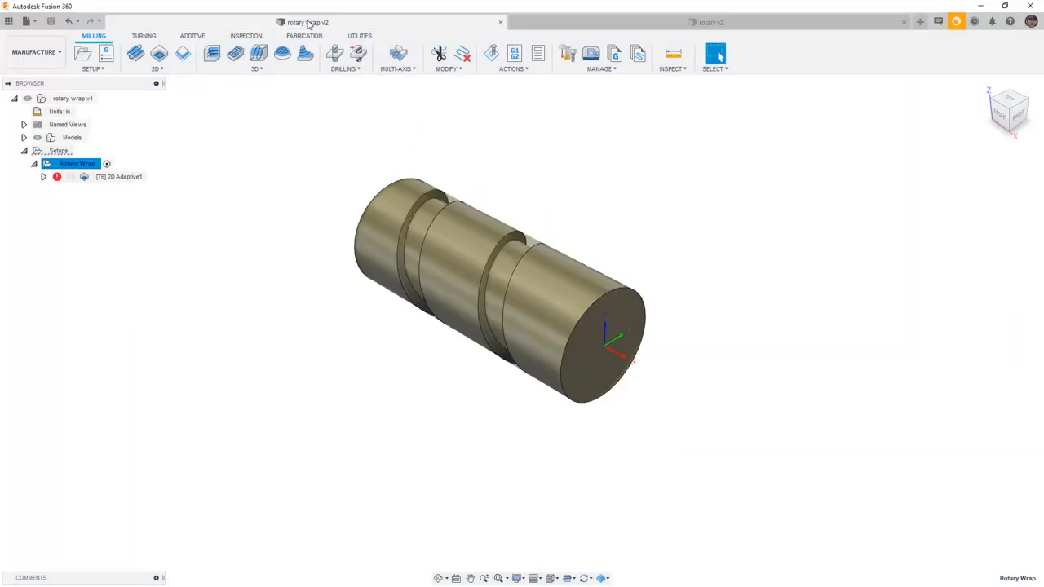
click(596, 27)
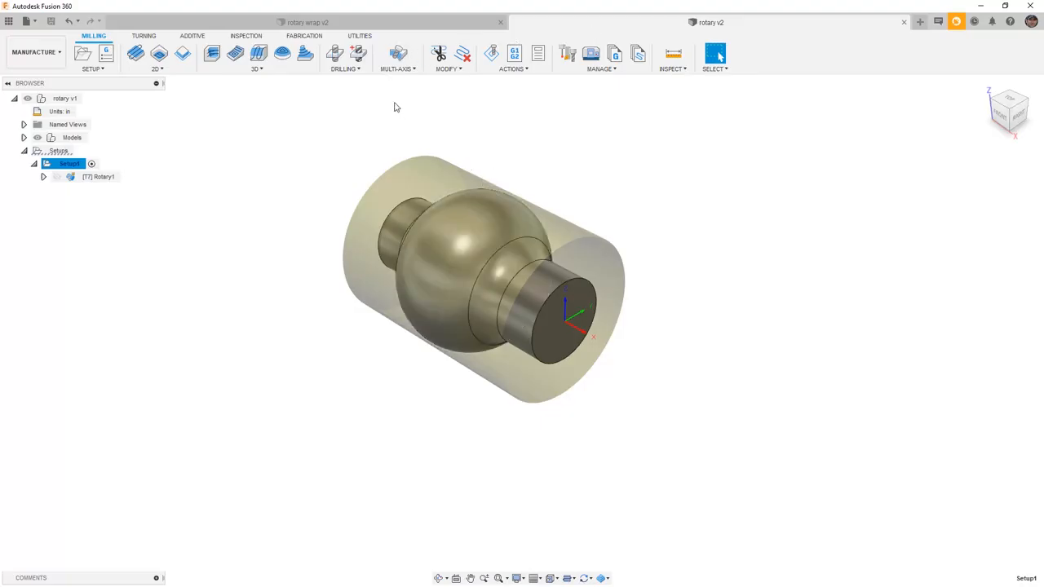
click(380, 23)
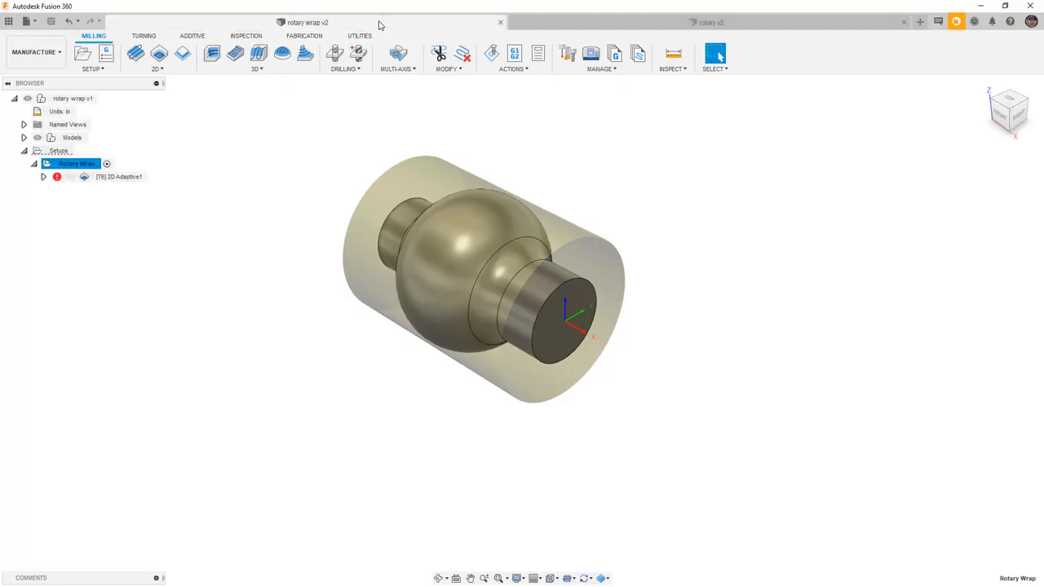